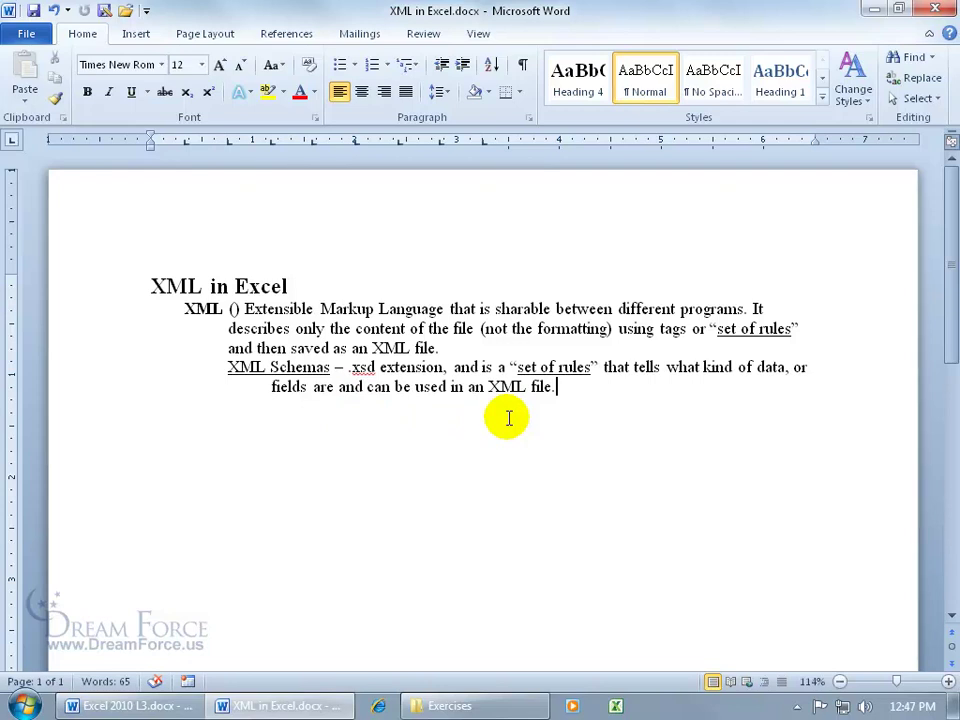
Open DF Payroll.xlsx from the Exercises folder and maximize the Excel window.
left_click(462, 705)
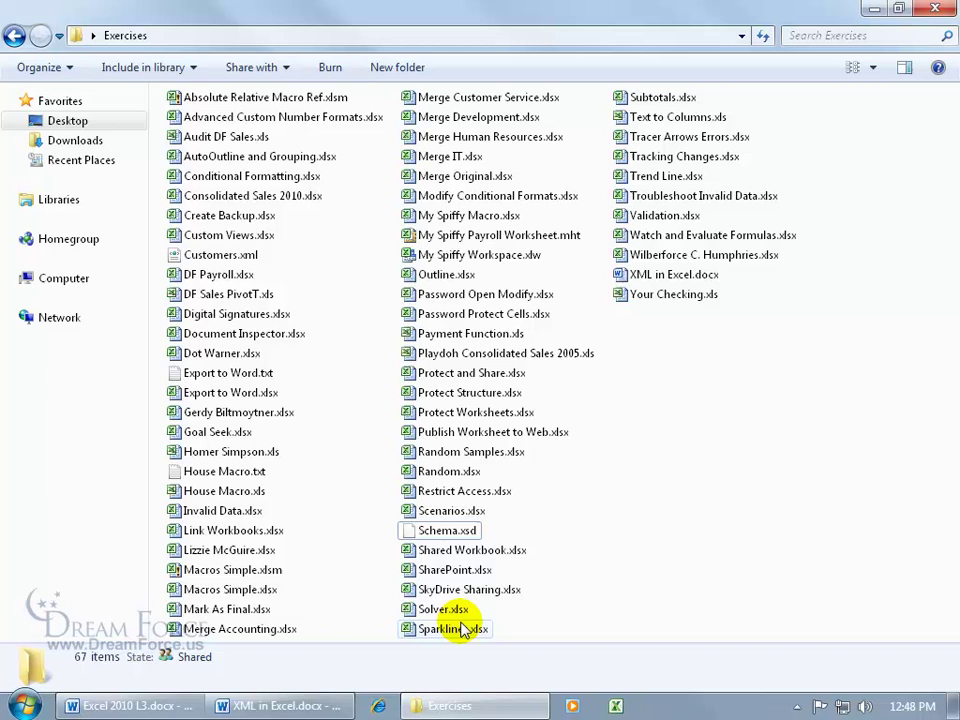
double_click(226, 281)
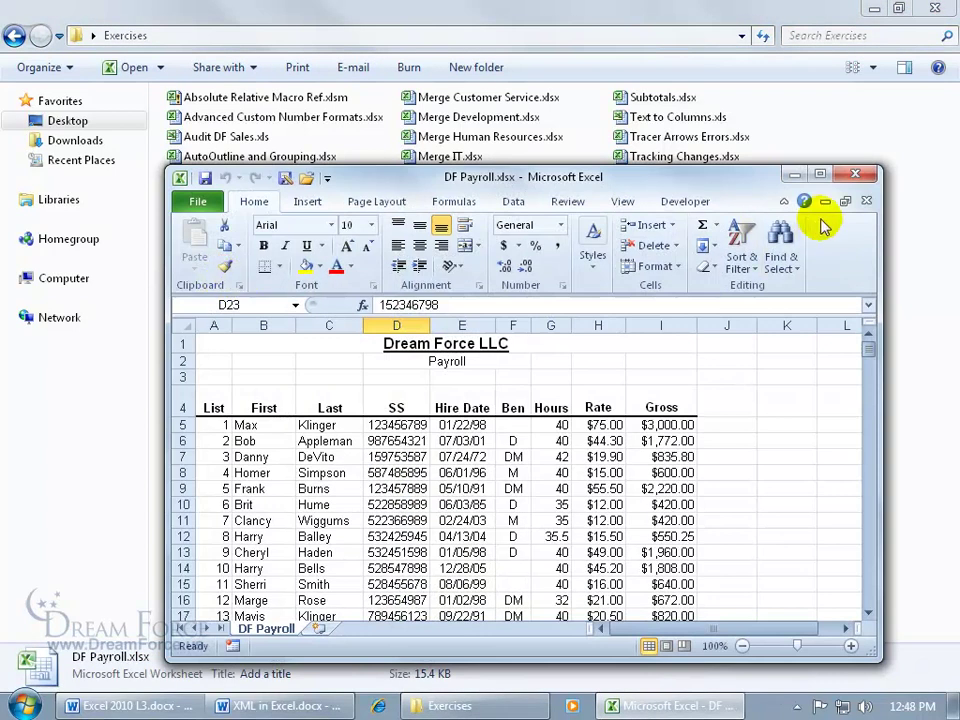
left_click(820, 175)
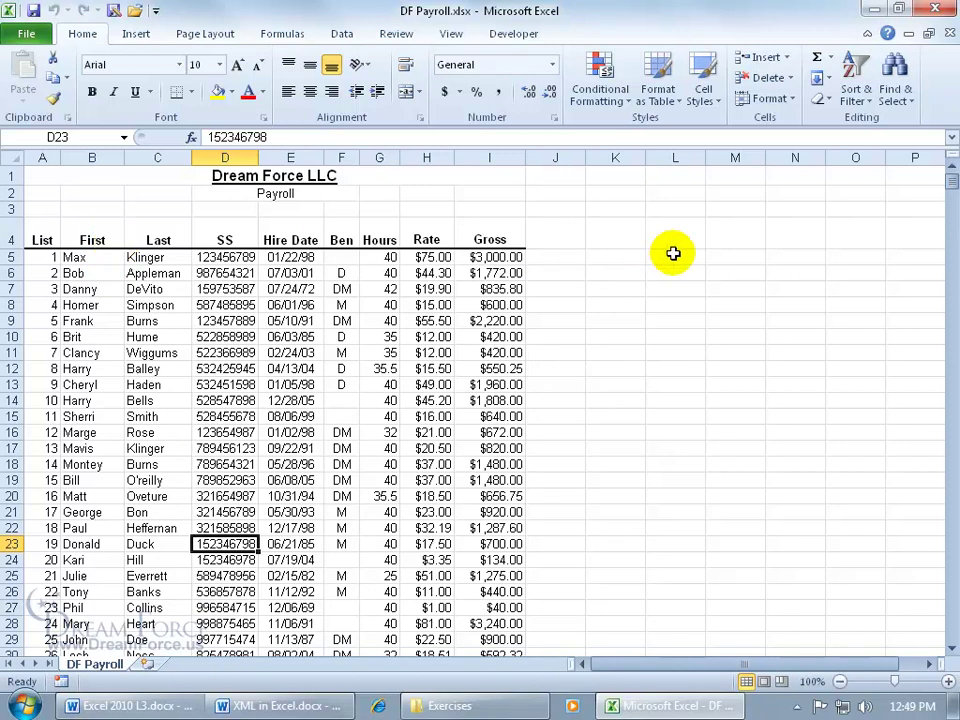
Close the payroll workbook and select Customers.xml and Schema.xsd in the Exercises folder.
left_click(935, 8)
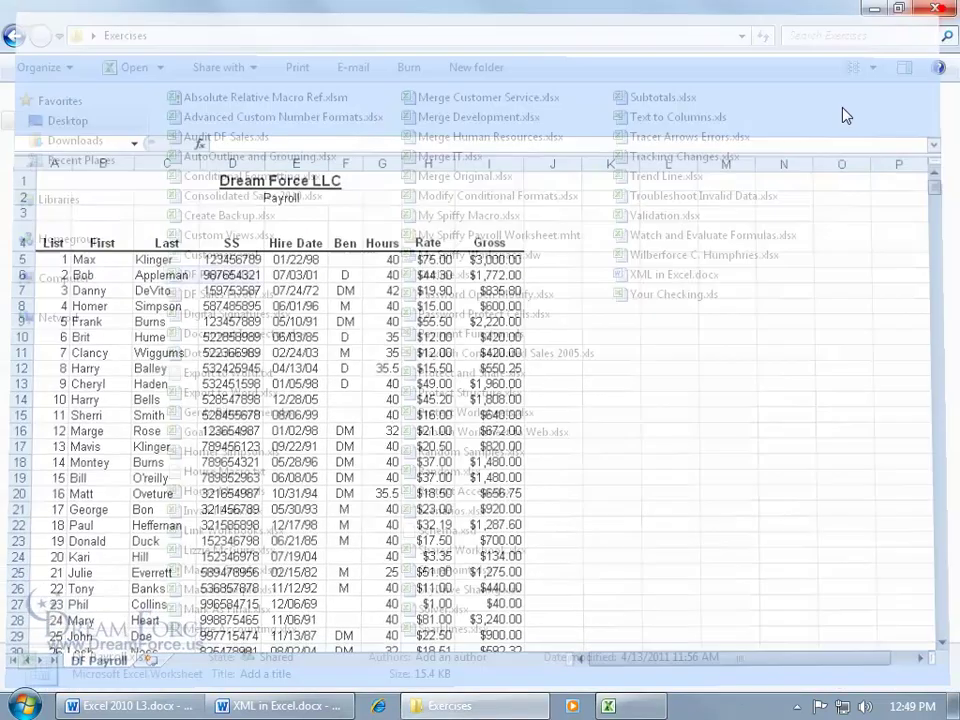
left_click(236, 256)
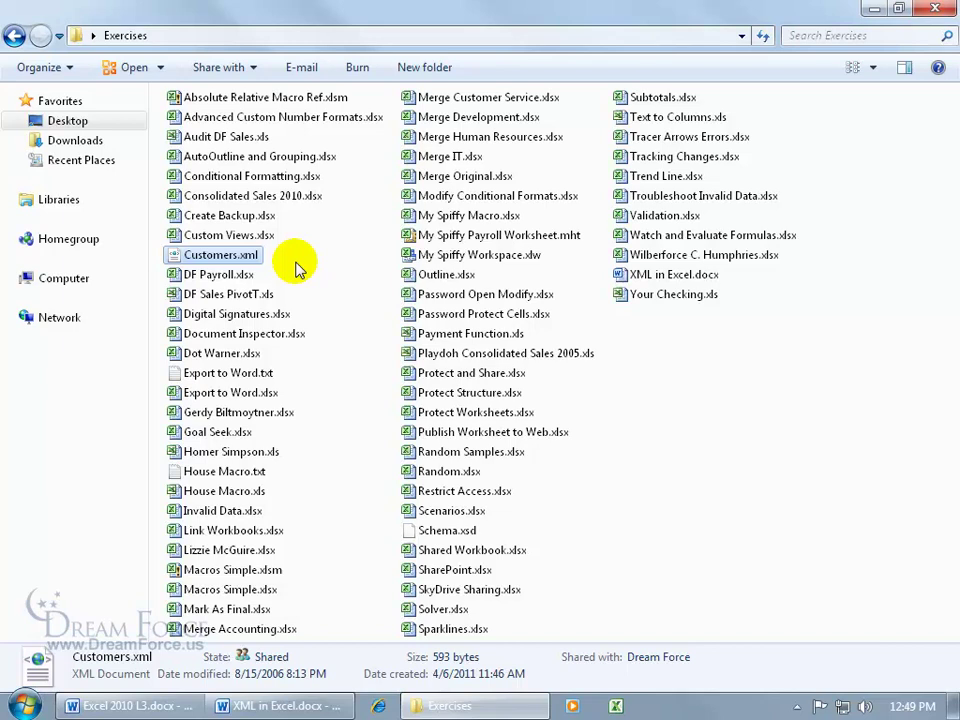
left_click(440, 531, "ctrl")
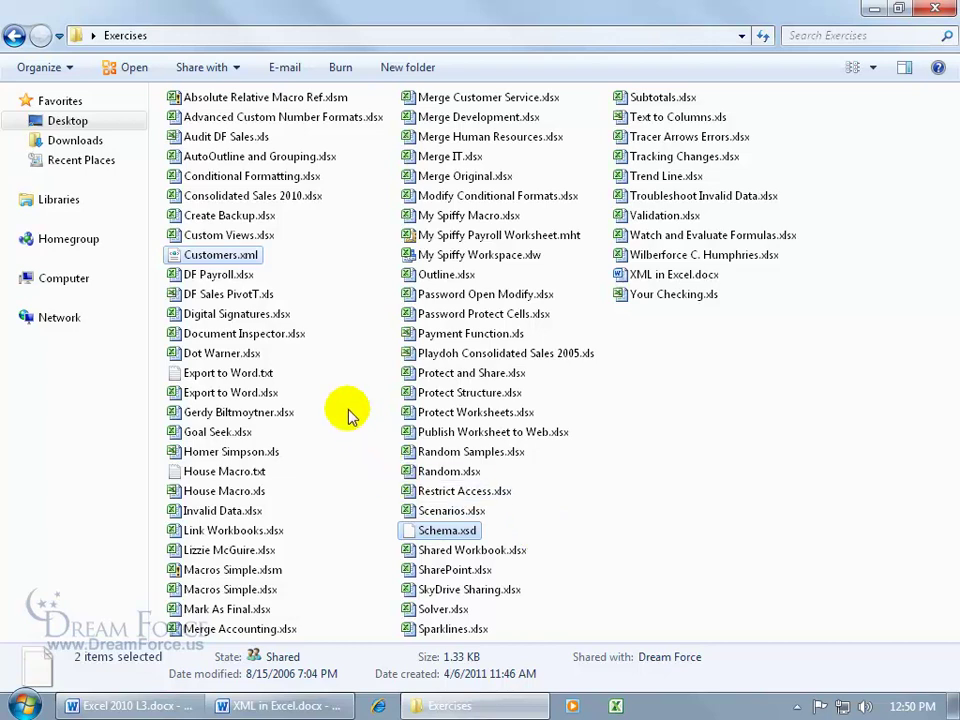
left_click(249, 258)
double_click(249, 258)
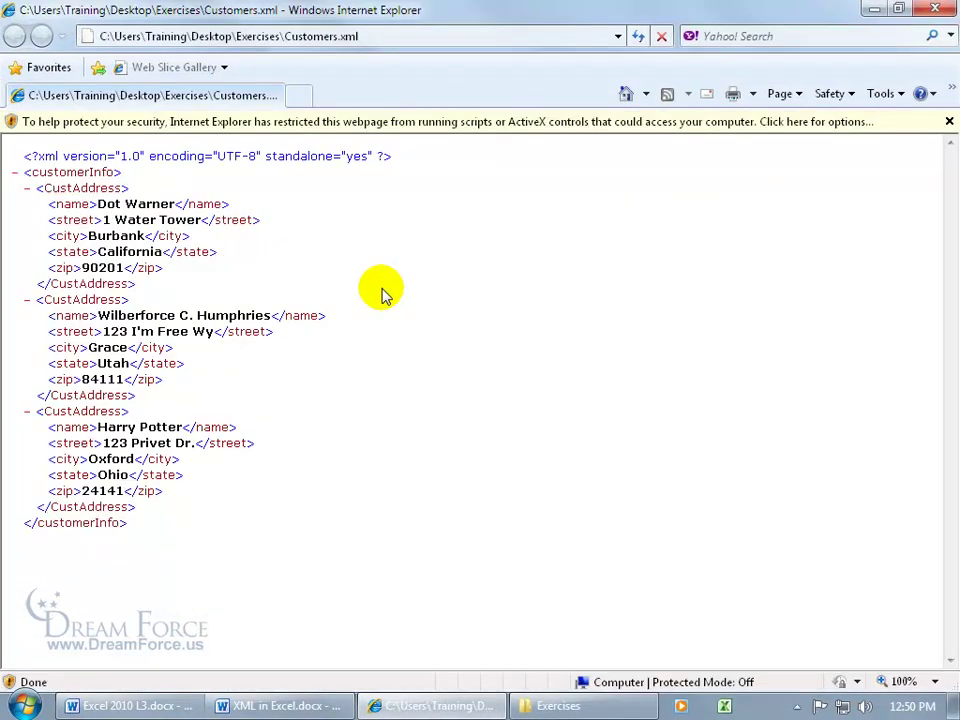
left_click(935, 10)
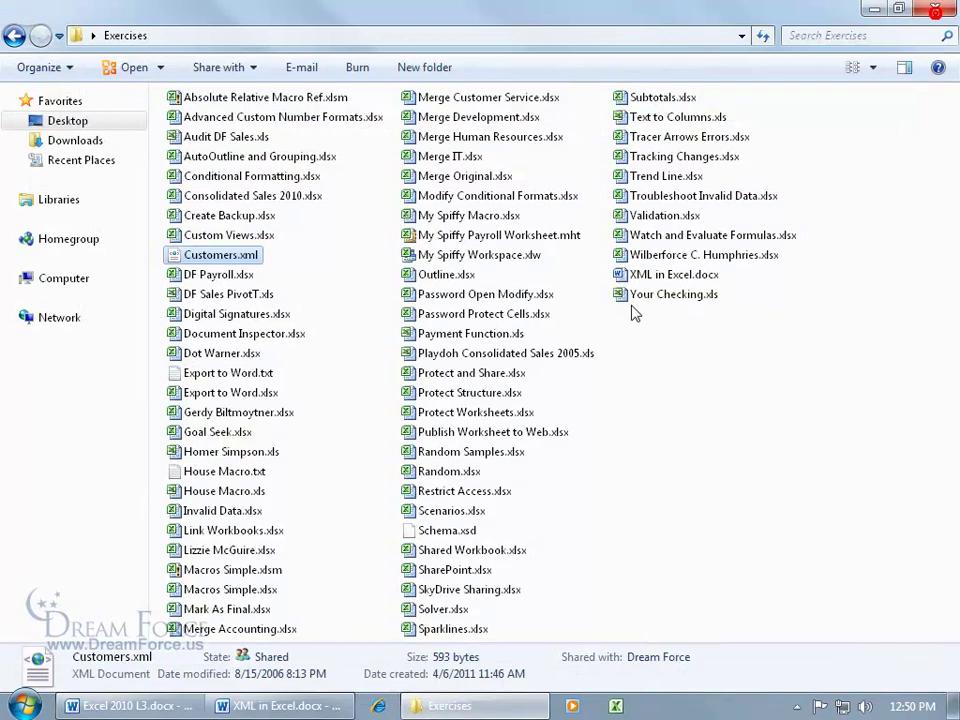
double_click(447, 532)
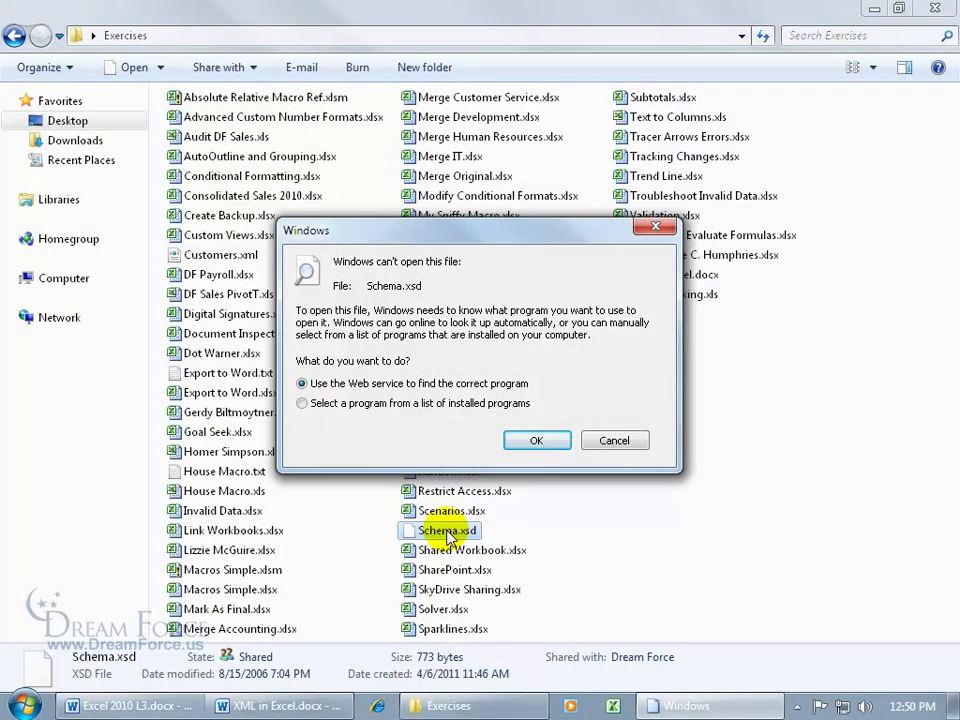
left_click(614, 441)
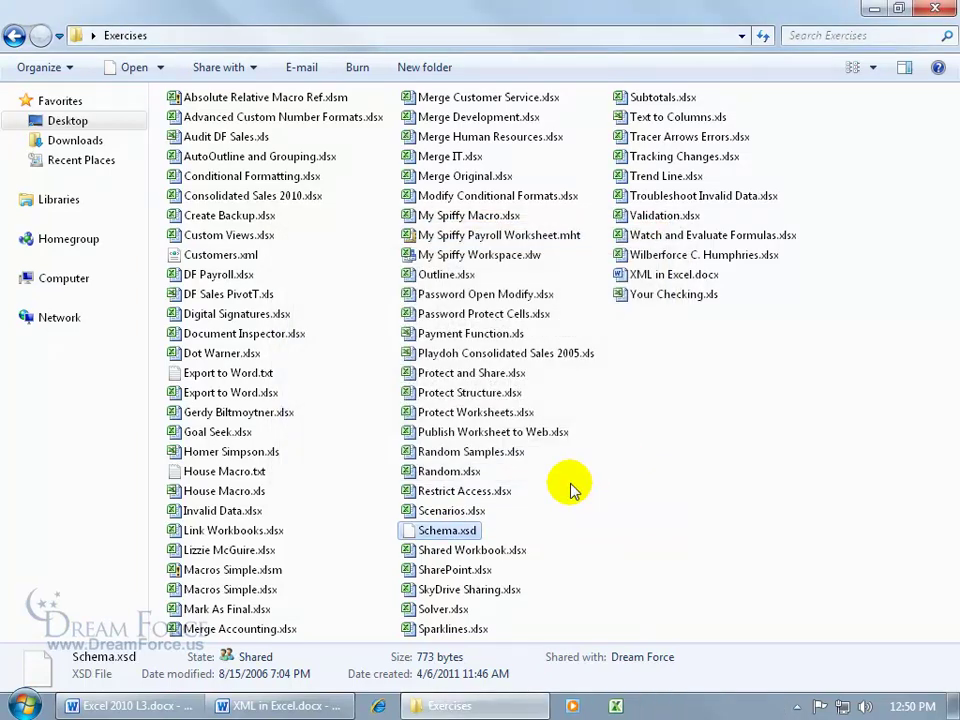
Start Notepad and open Customers.xml using the All Files filter.
left_click(23, 704)
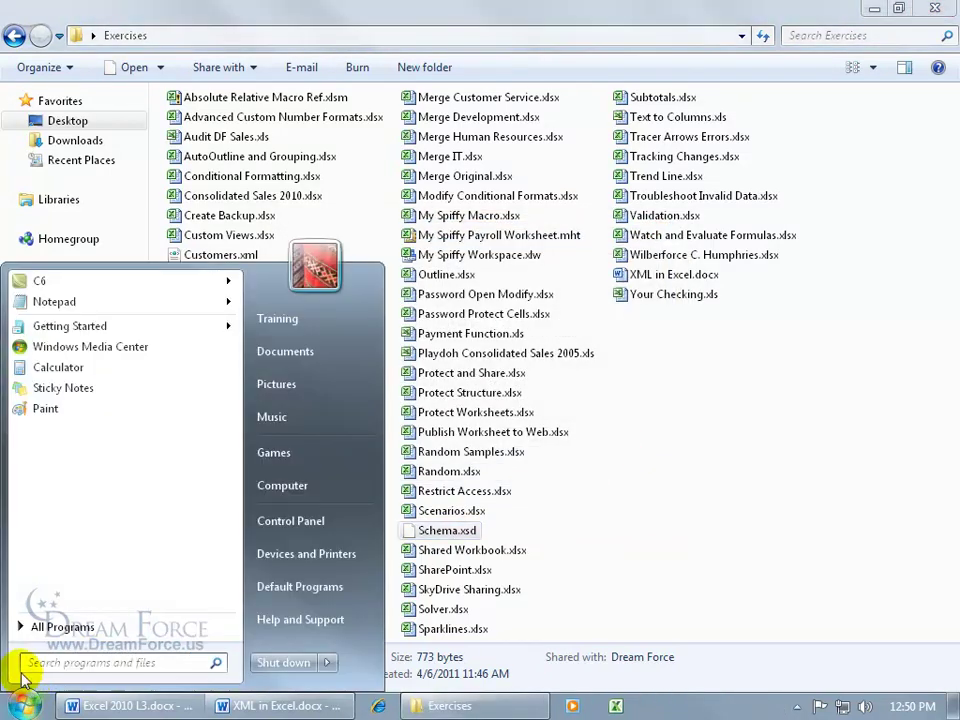
left_click(40, 302)
left_click(155, 166)
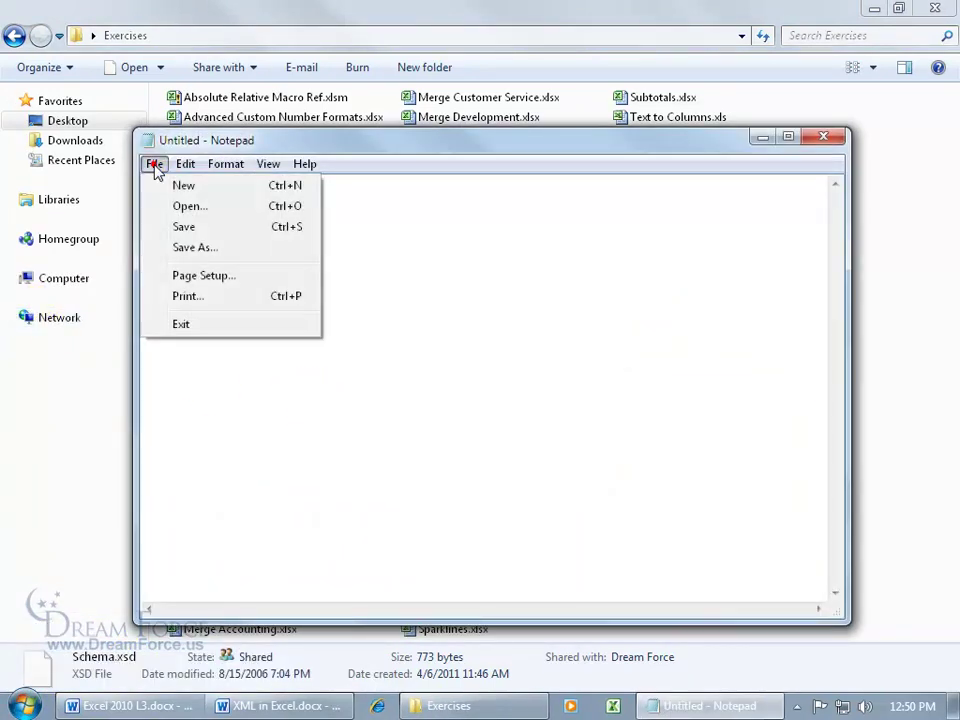
left_click(174, 207)
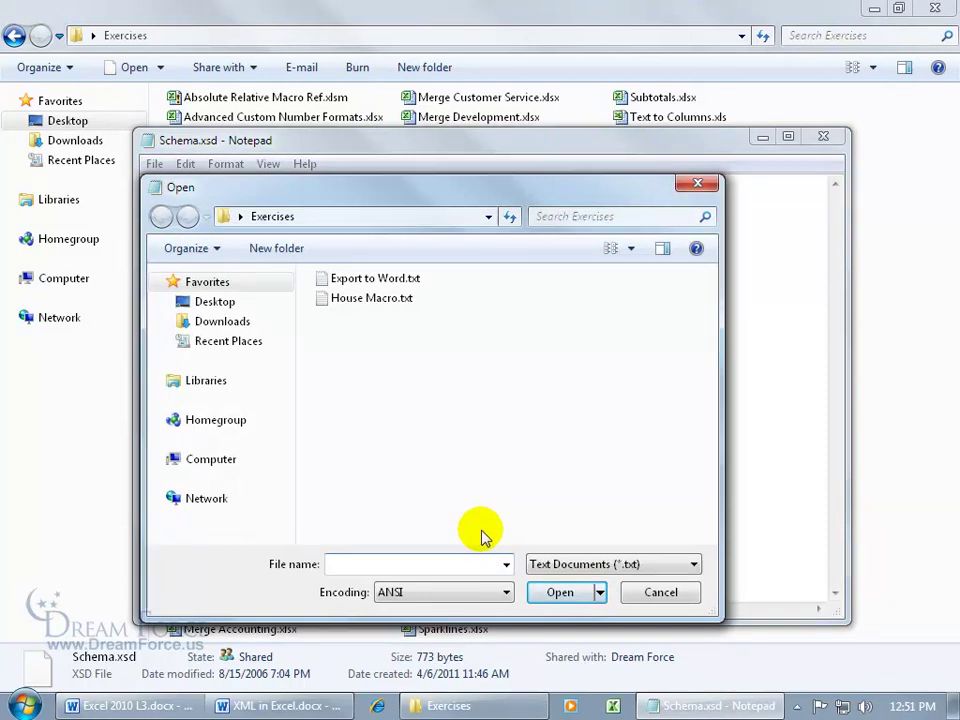
left_click(576, 564)
left_click(578, 597)
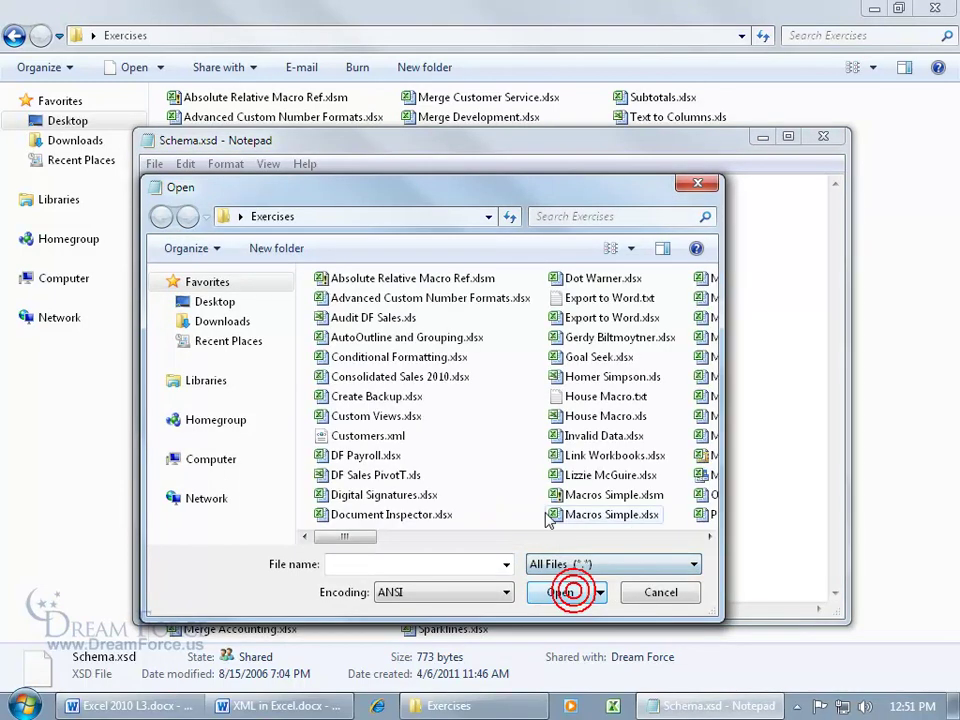
double_click(378, 441)
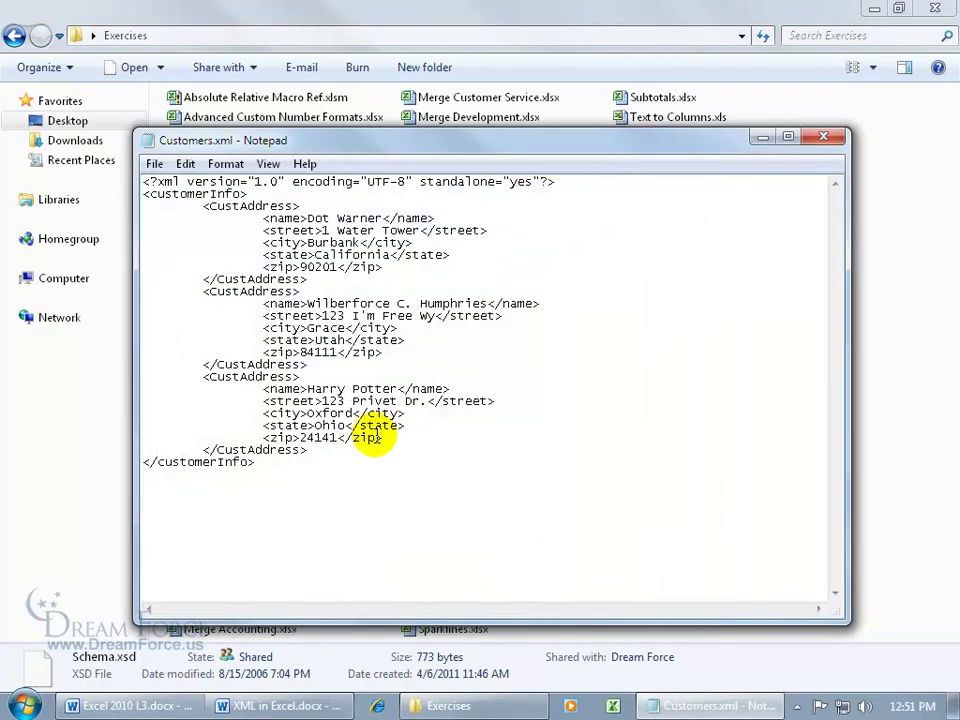
Open Schema.xsd in a second Notepad window.
left_click(24, 705)
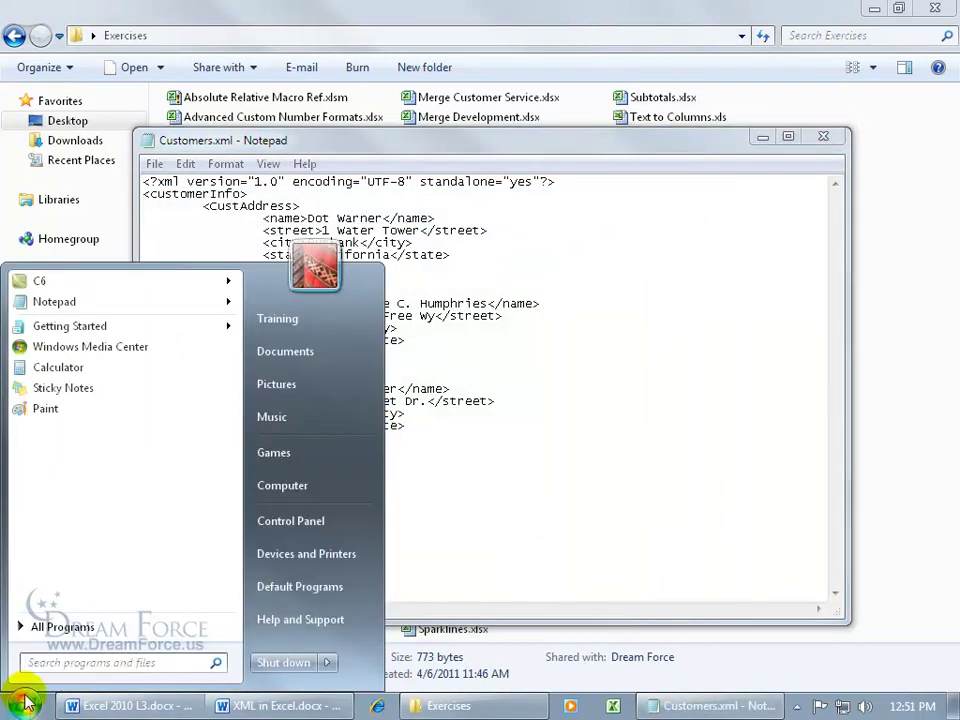
left_click(34, 302)
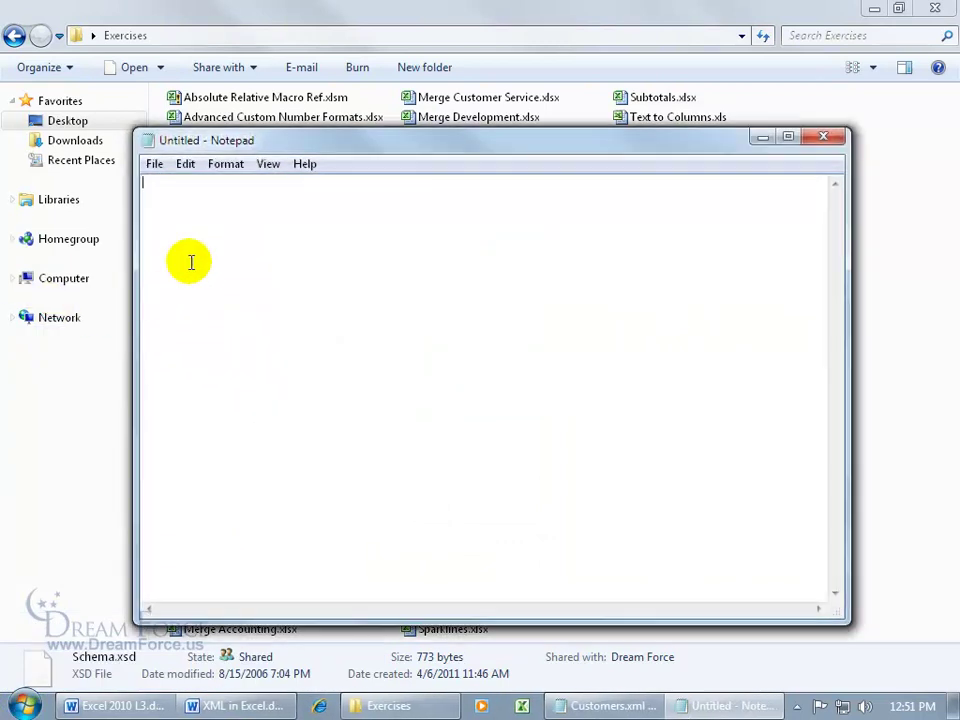
left_click(154, 164)
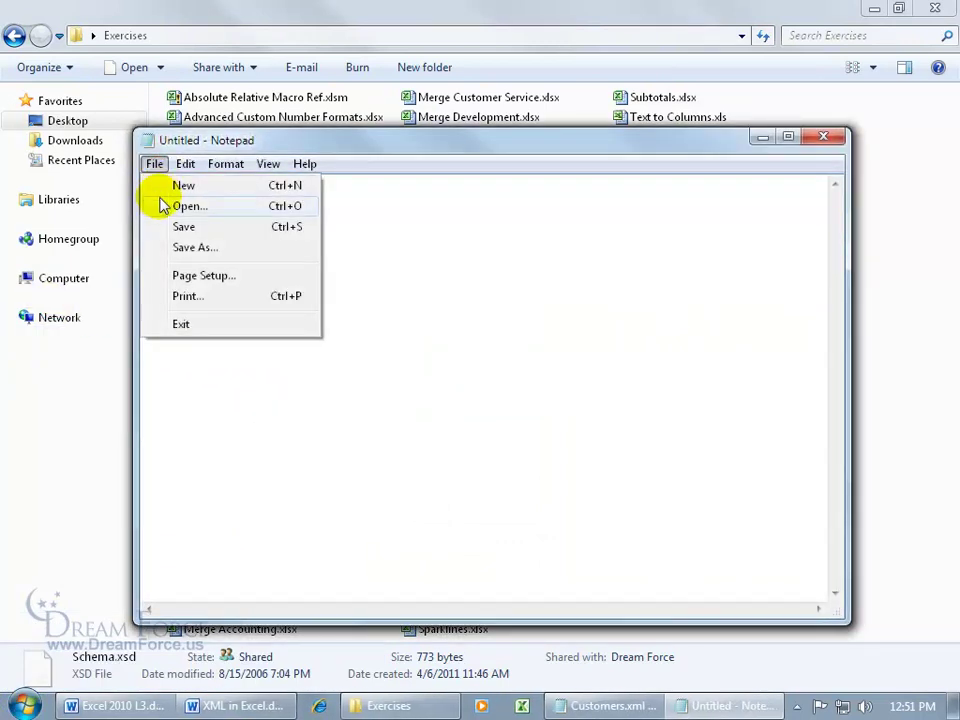
left_click(188, 206)
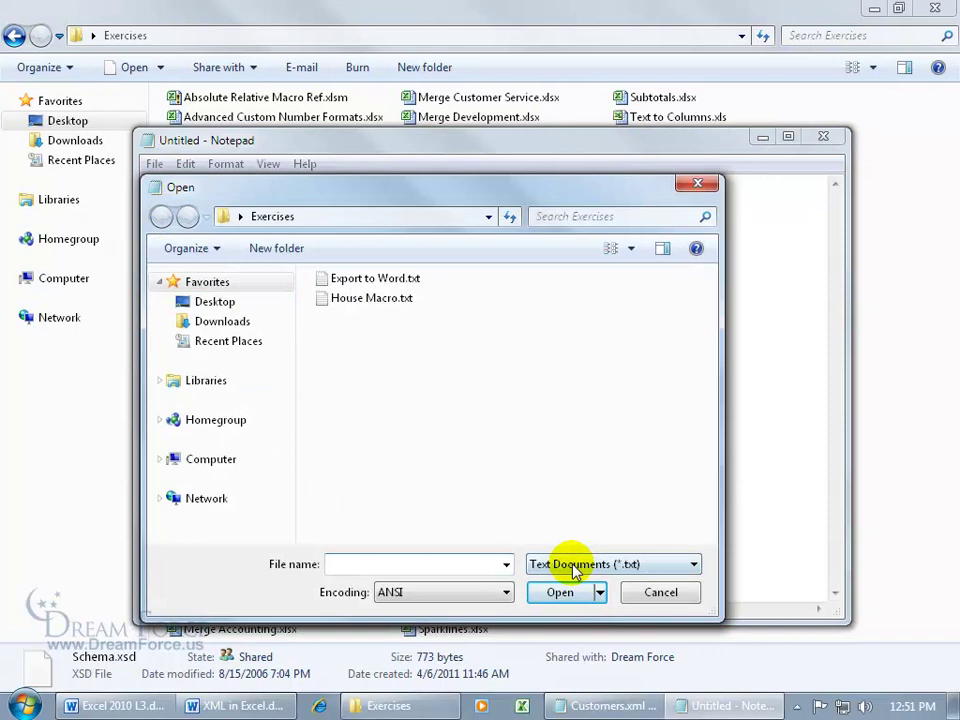
left_click(575, 566)
left_click(568, 596)
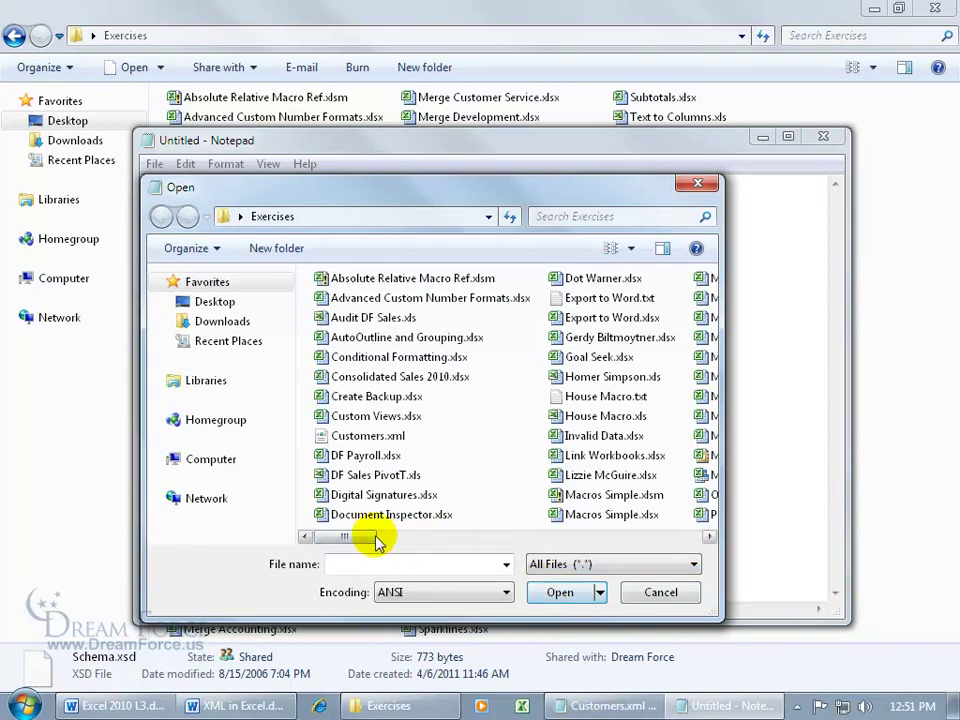
left_click_drag(365, 540, 505, 550)
left_click(547, 496)
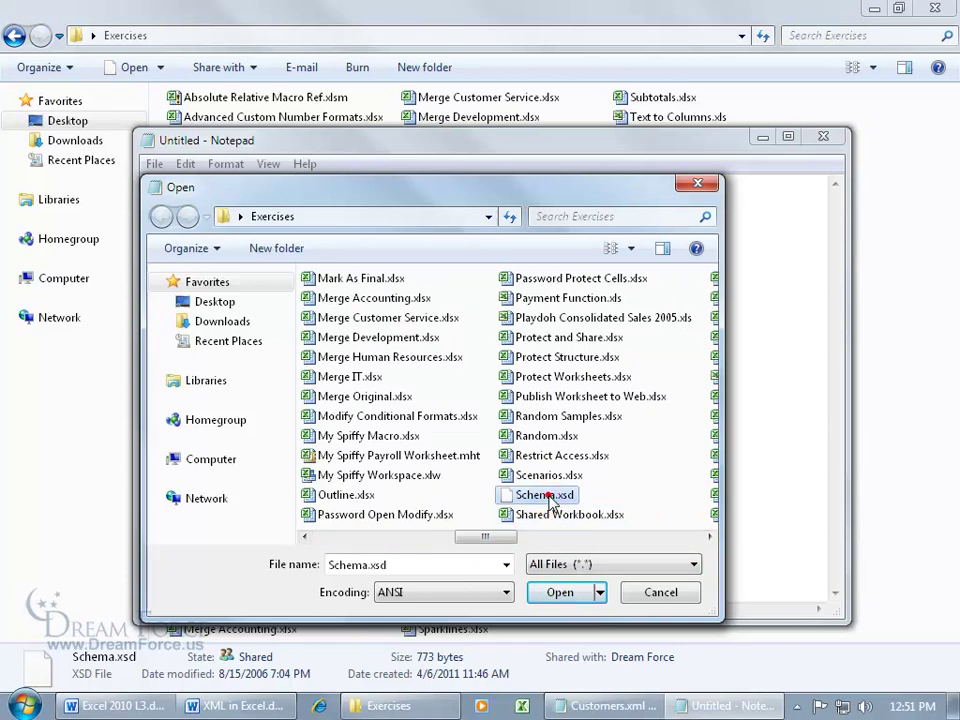
double_click(547, 496)
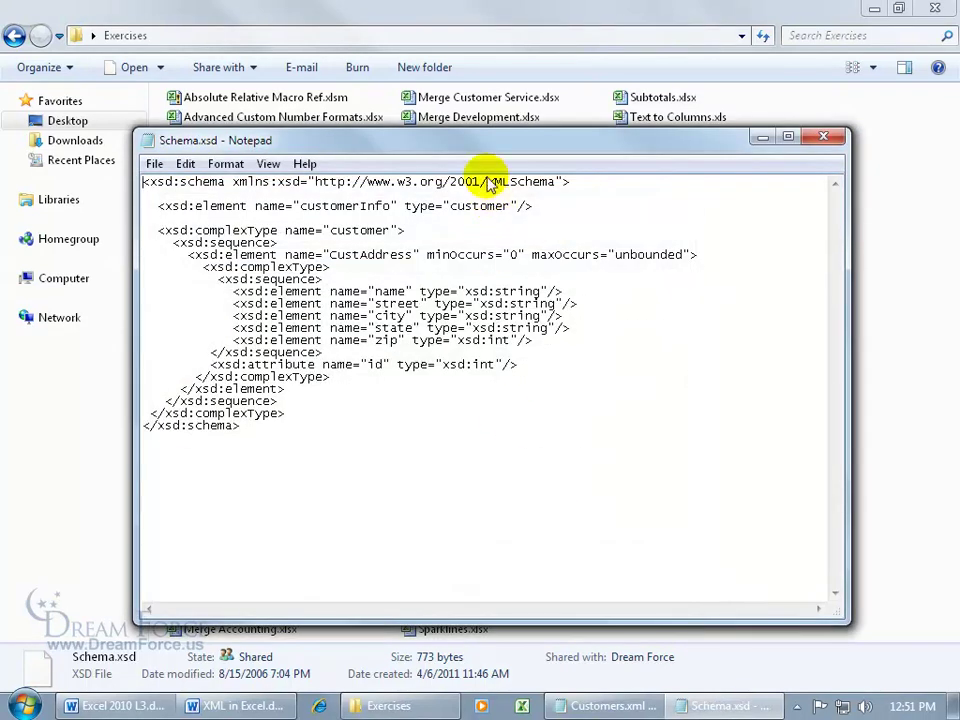
Resize and reposition the two Notepad windows so both files are fully visible.
left_click_drag(482, 134, 476, 50)
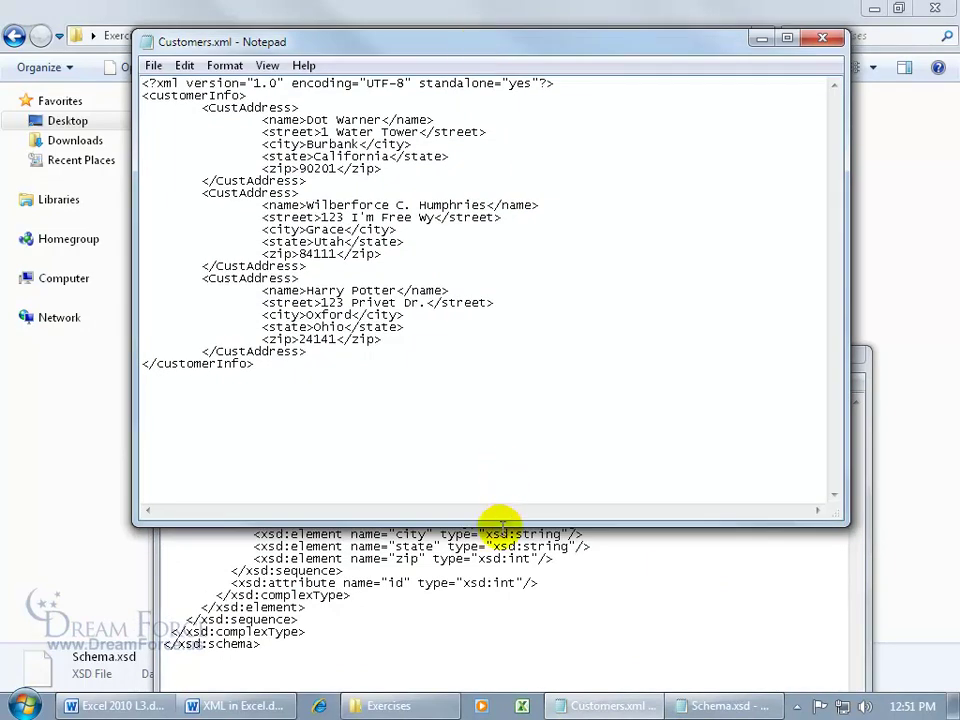
left_click_drag(499, 523, 486, 402)
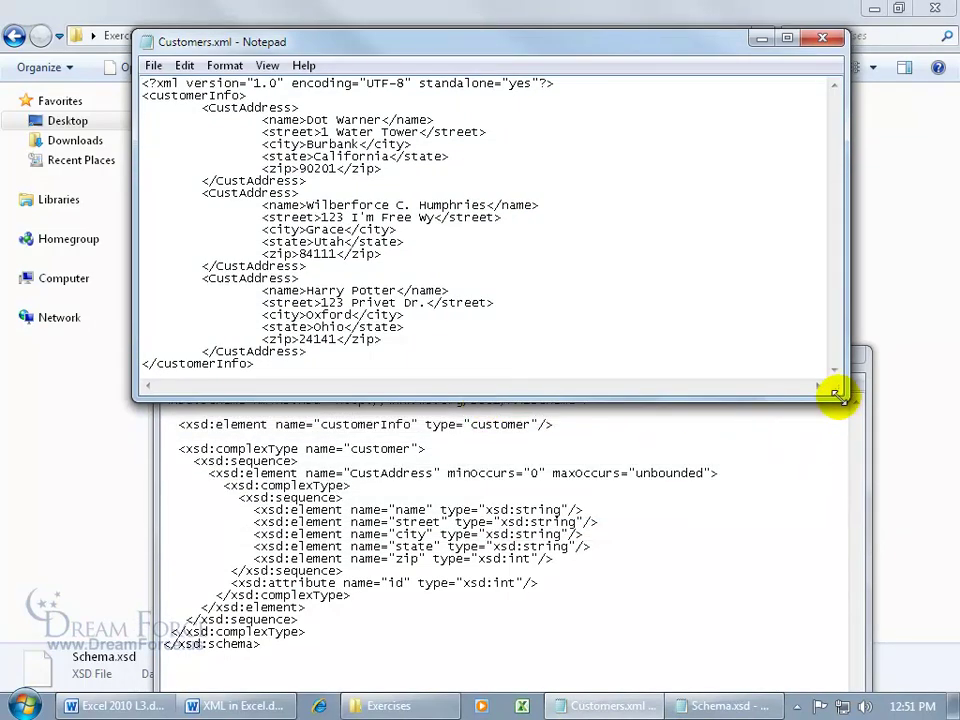
left_click_drag(859, 371, 868, 398)
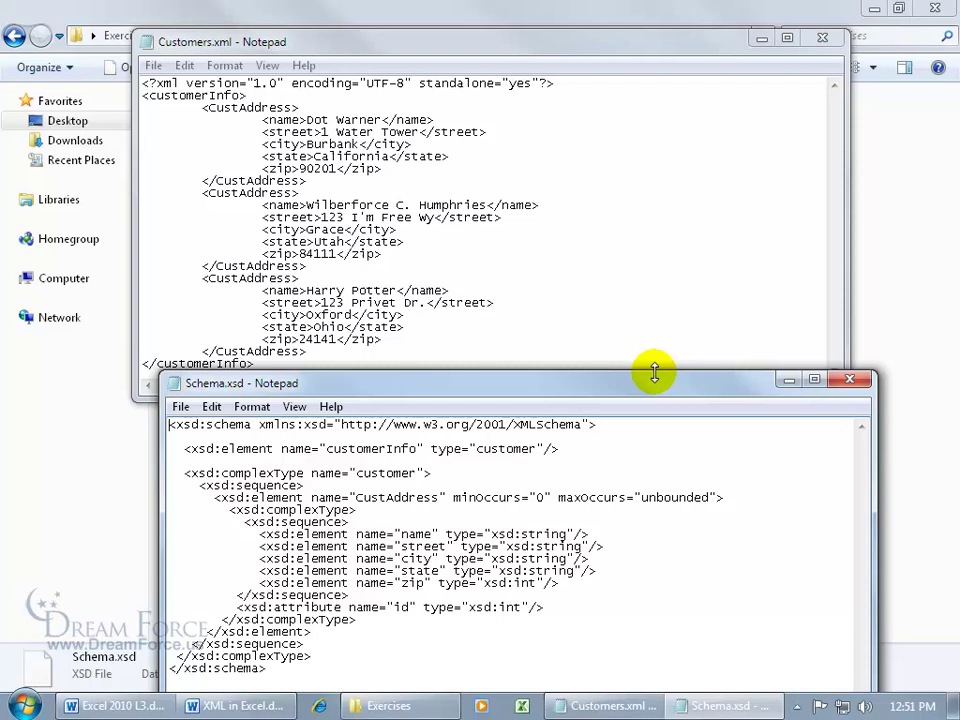
left_click_drag(654, 373, 654, 428)
left_click_drag(583, 441, 561, 413)
Review Customers.xml and Schema.xsd, then close both Notepad windows.
left_click(308, 46)
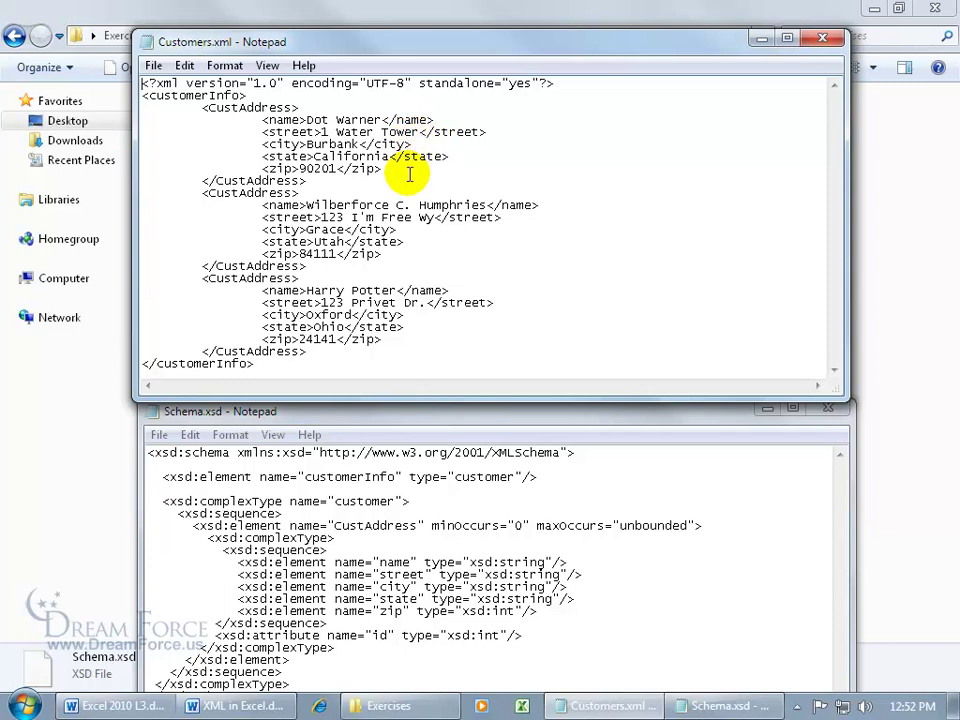
left_click(420, 413)
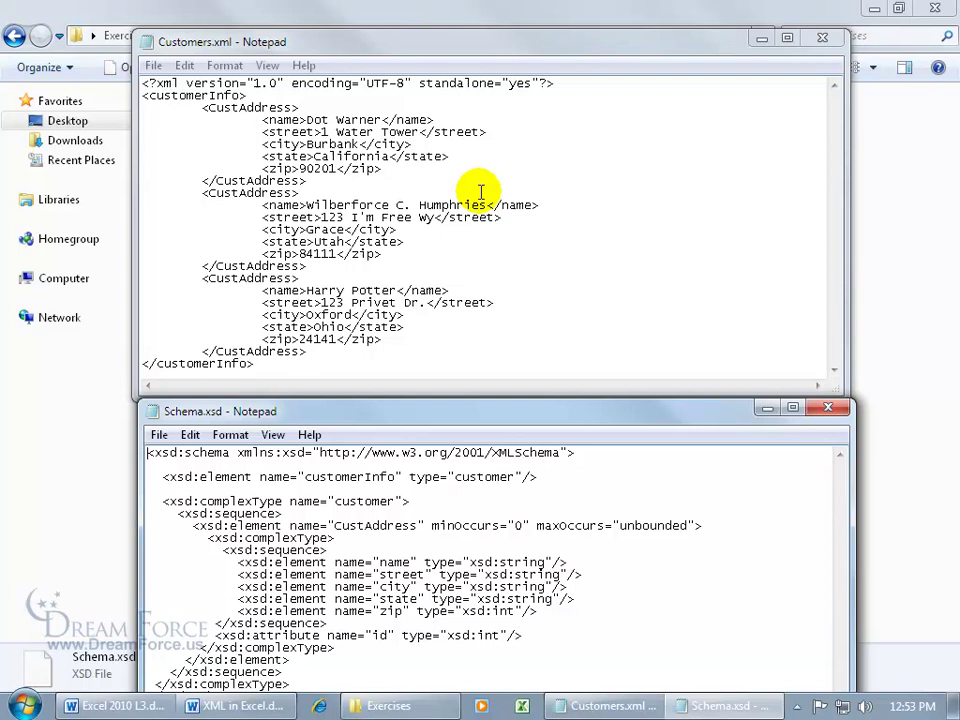
left_click(822, 38)
left_click(829, 406)
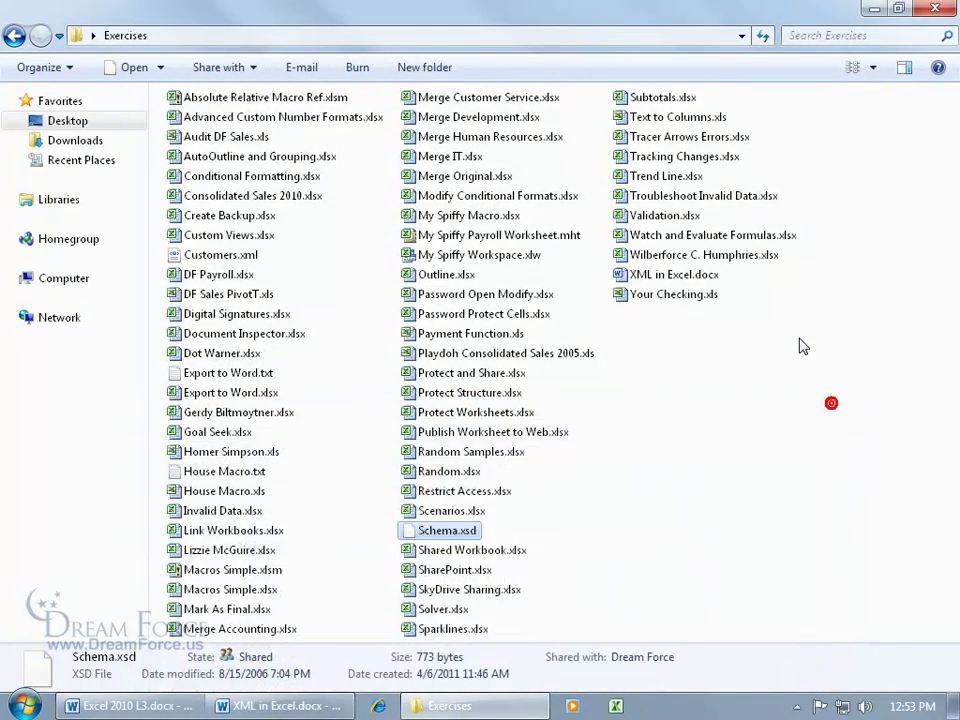
Launch Microsoft Excel 2010 from the taskbar jump list to get blank Book1.
right_click(616, 707)
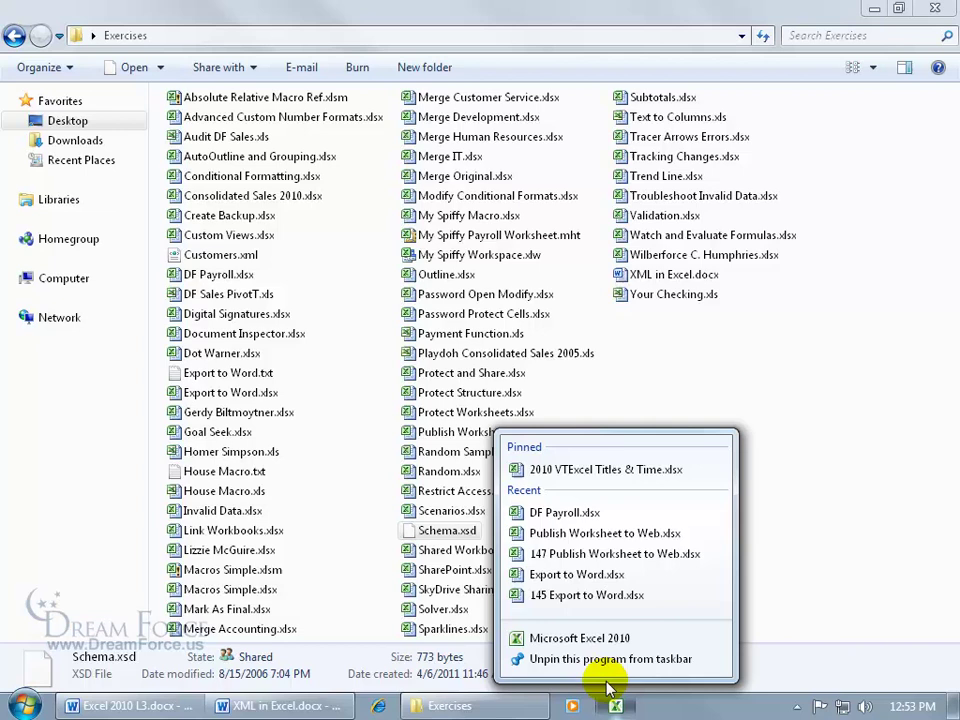
left_click(560, 638)
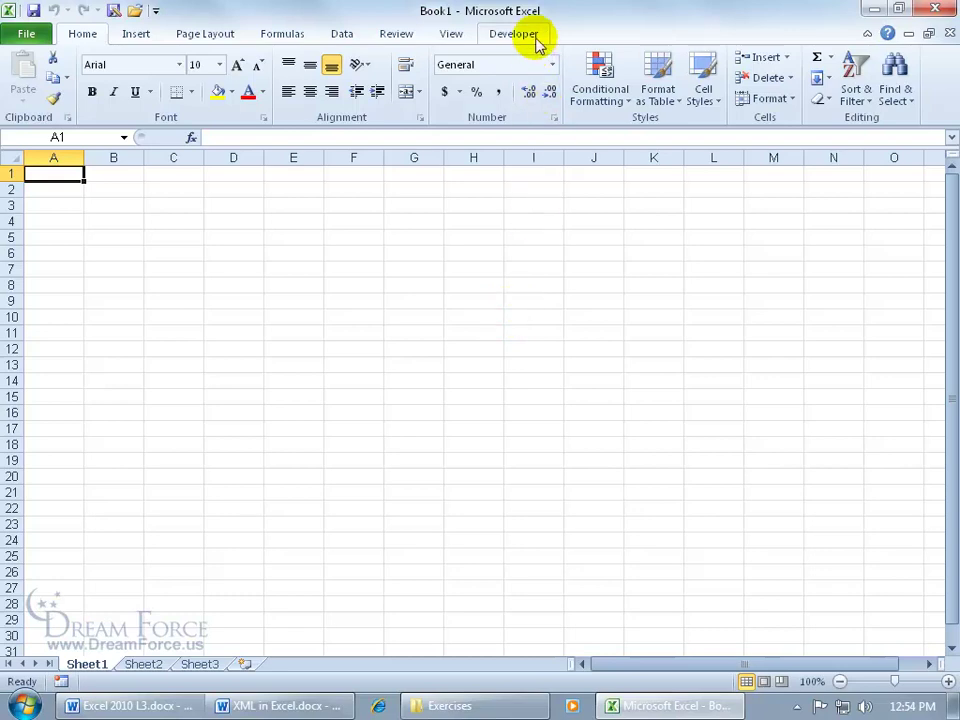
Enable the Developer tab under Excel Options > Customize Ribbon and switch to it.
left_click(28, 34)
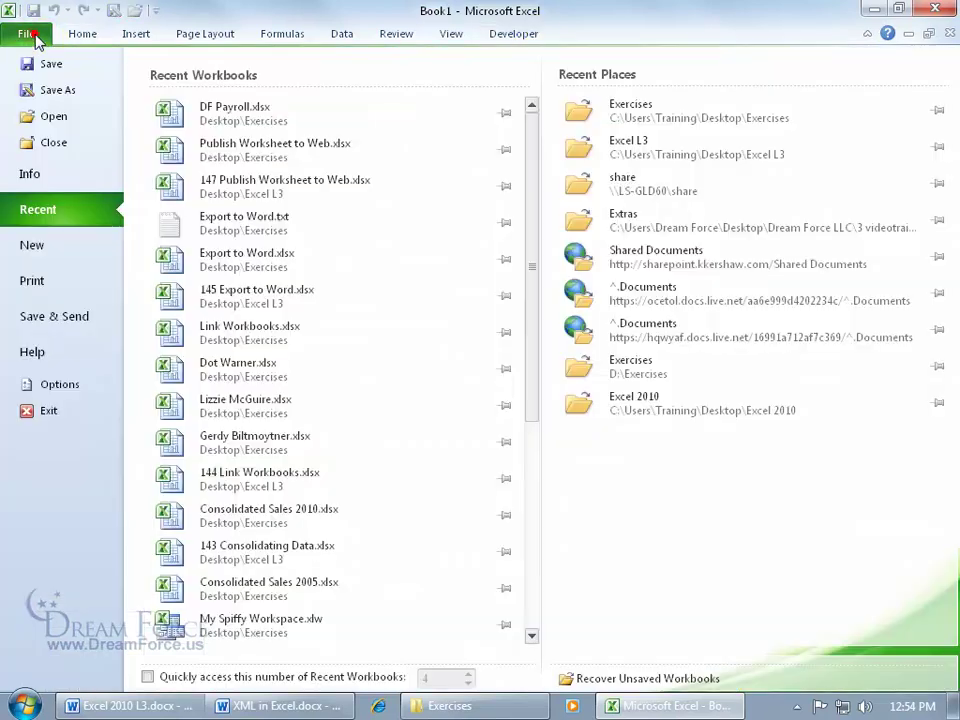
left_click(47, 384)
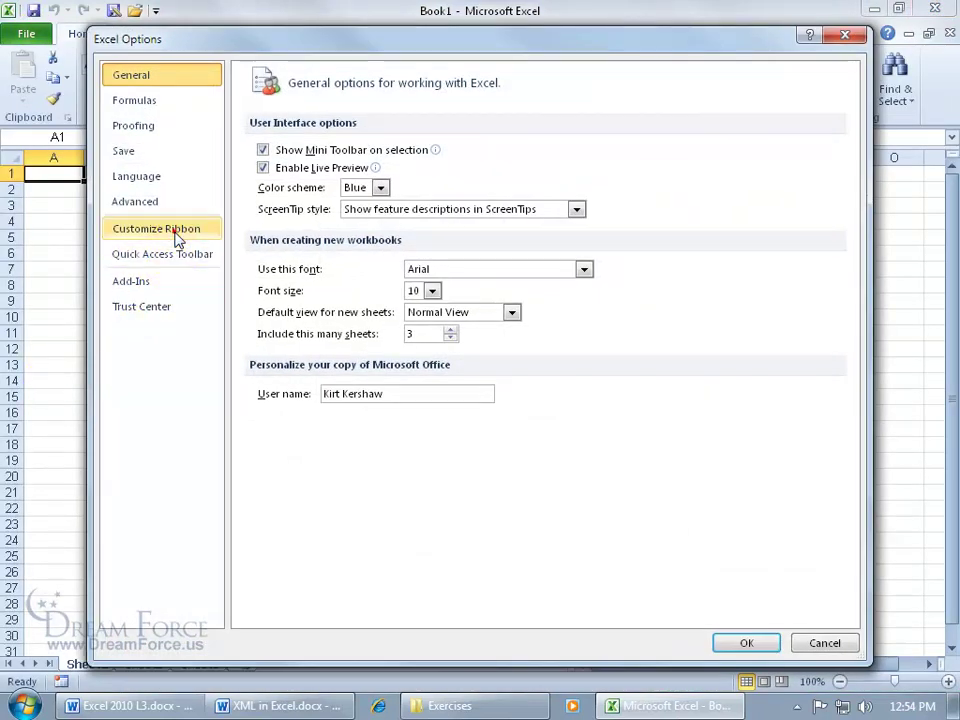
left_click(176, 238)
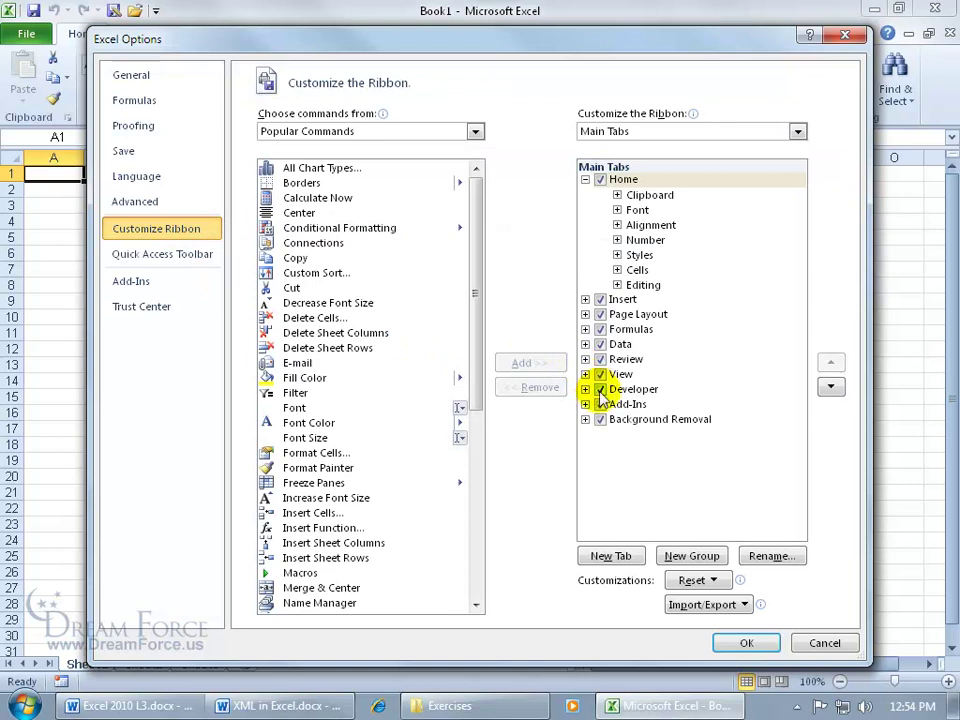
left_click(809, 643)
left_click(524, 38)
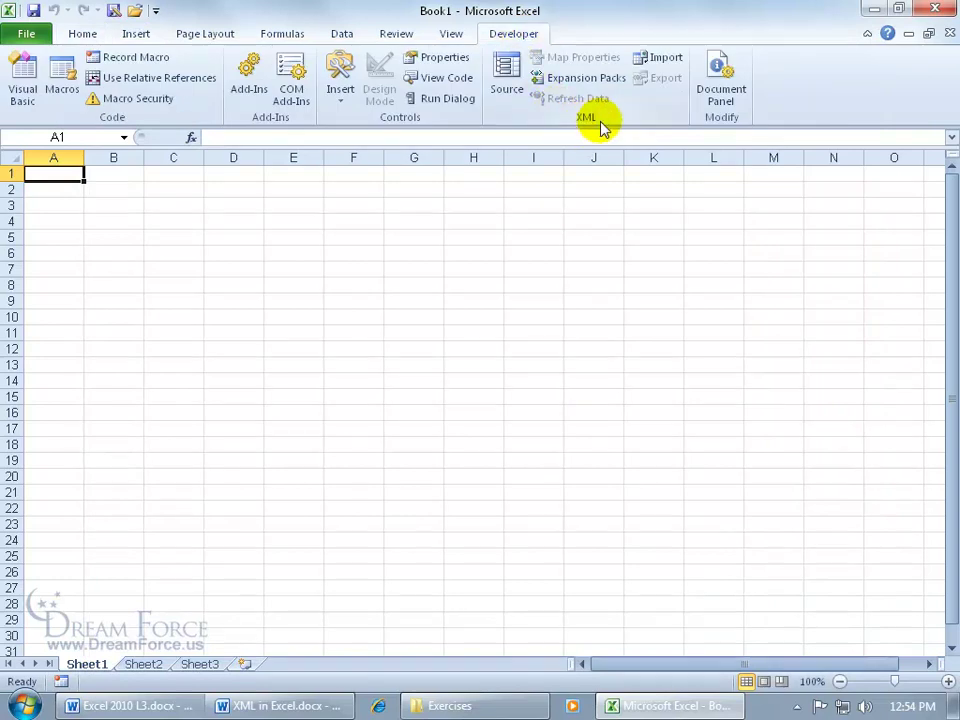
Open the XML Source pane and the XML Maps dialog, then choose Add.
left_click(508, 80)
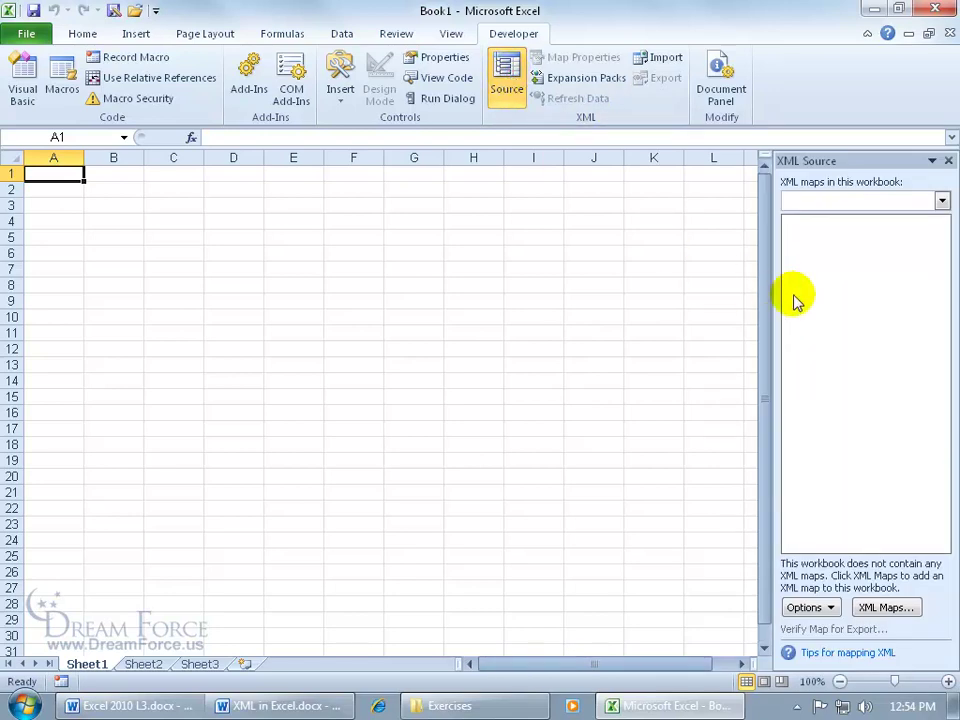
left_click(895, 610)
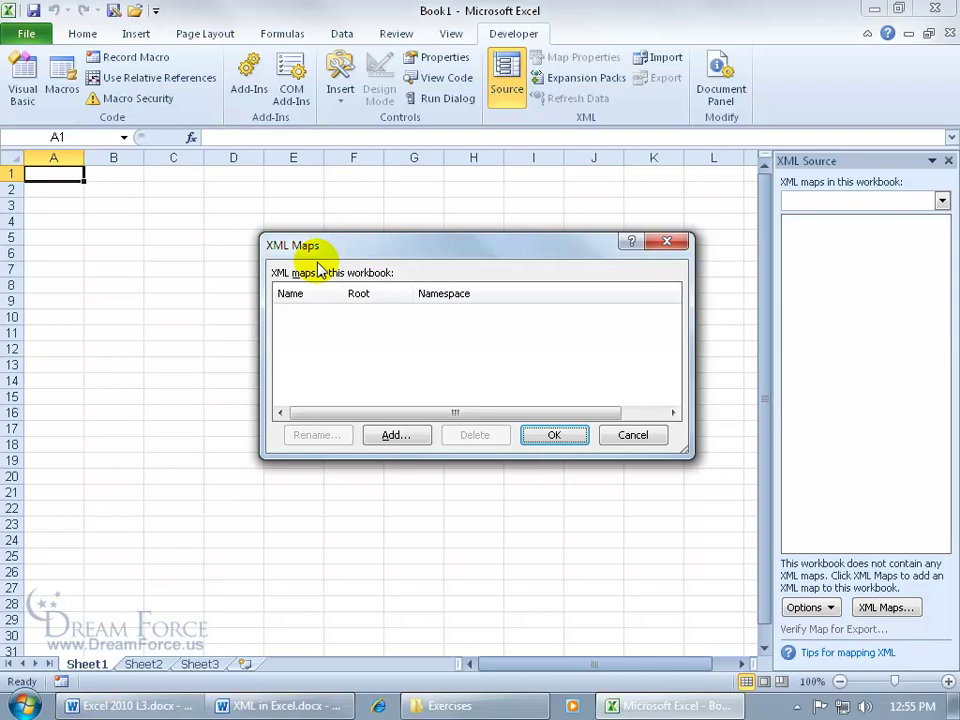
left_click(392, 436)
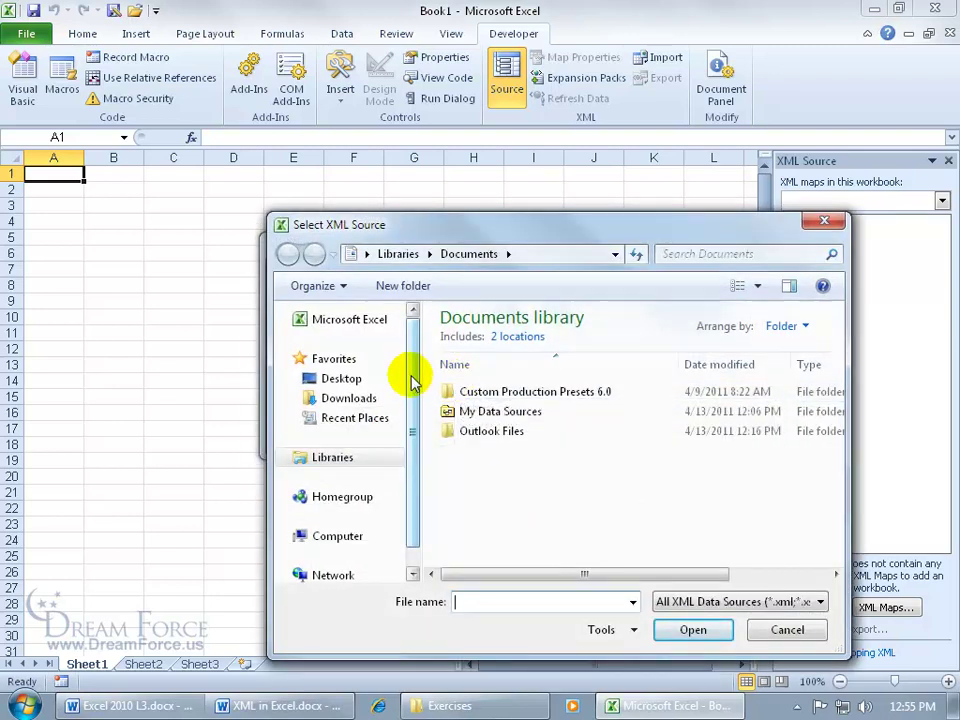
Add Schema.xsd from Desktop > Exercises as an XML map and widen the Name and Root columns.
left_click(365, 379)
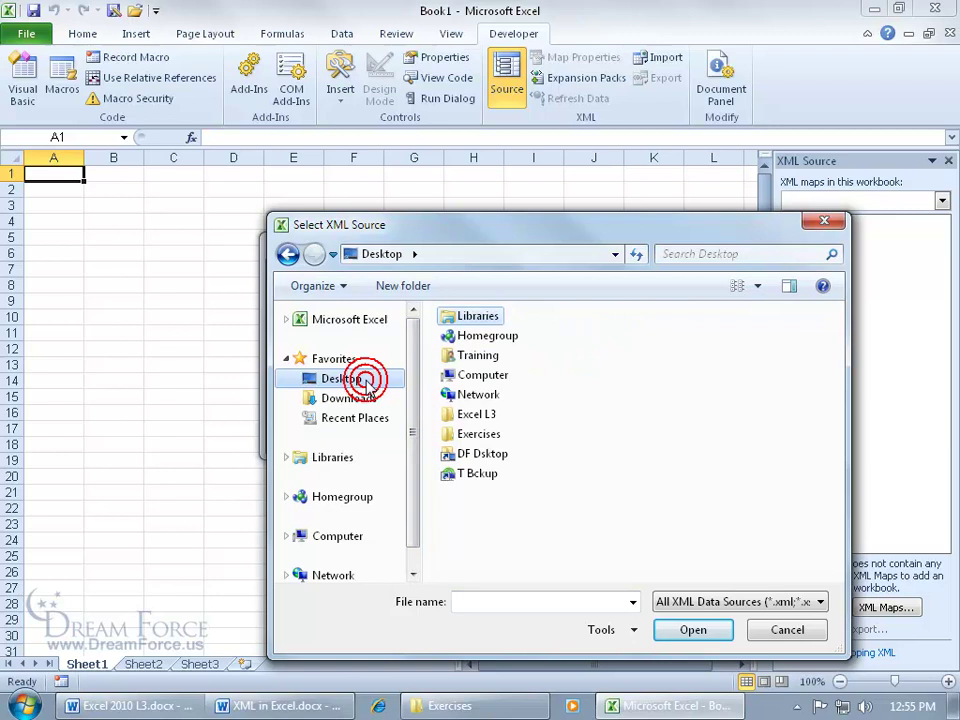
double_click(471, 438)
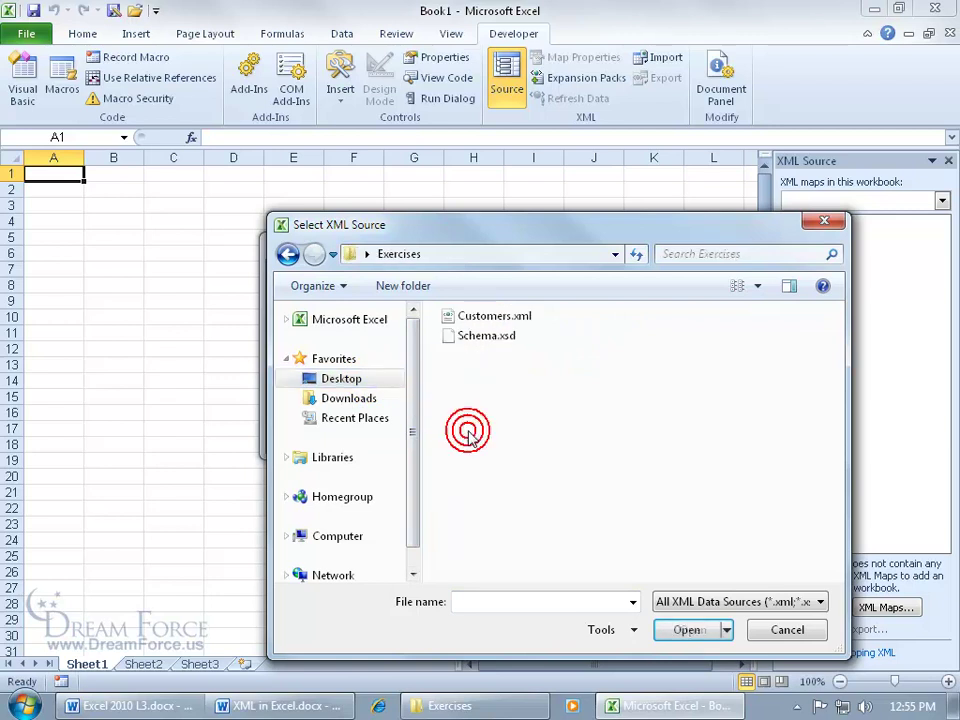
double_click(480, 340)
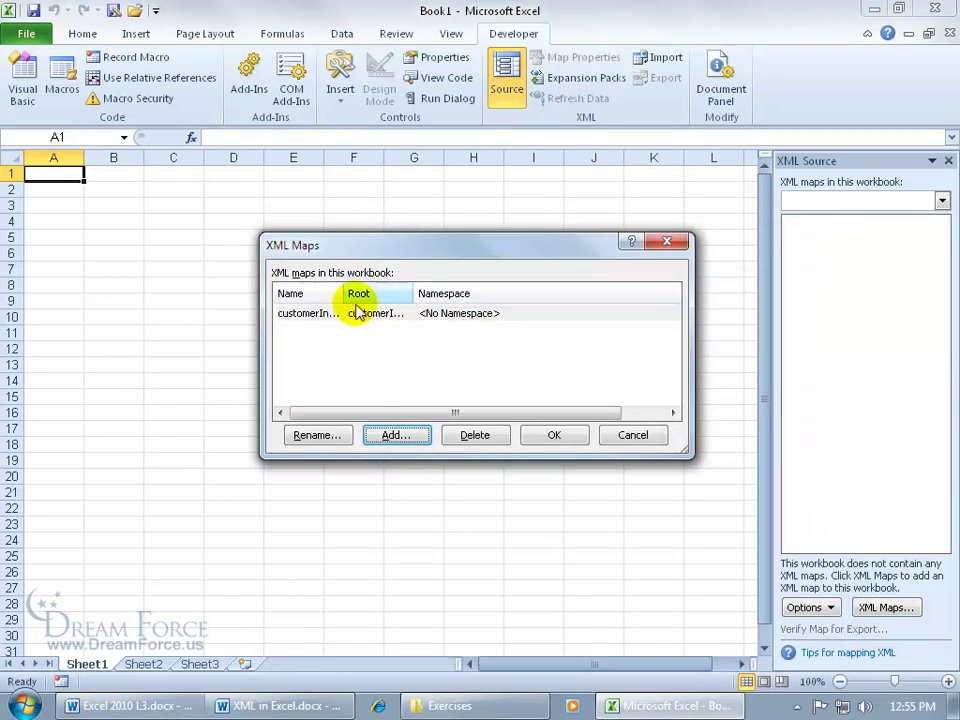
left_click_drag(339, 294, 510, 294)
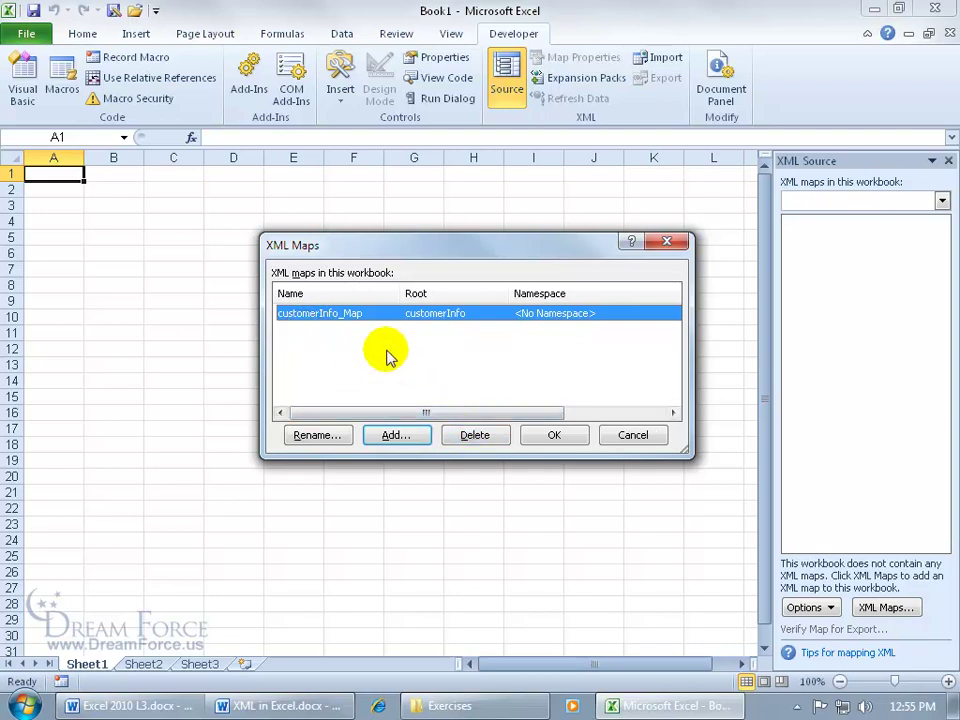
Confirm customerInfo_Map, then map id to A1 and name to B1.
left_click(554, 436)
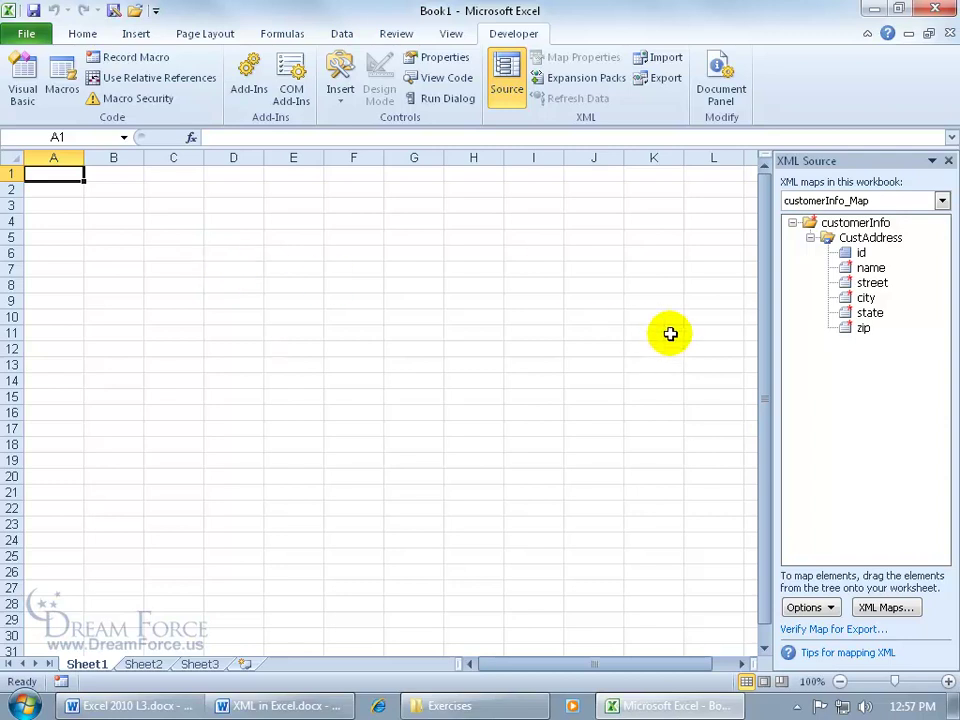
left_click_drag(853, 252, 68, 178)
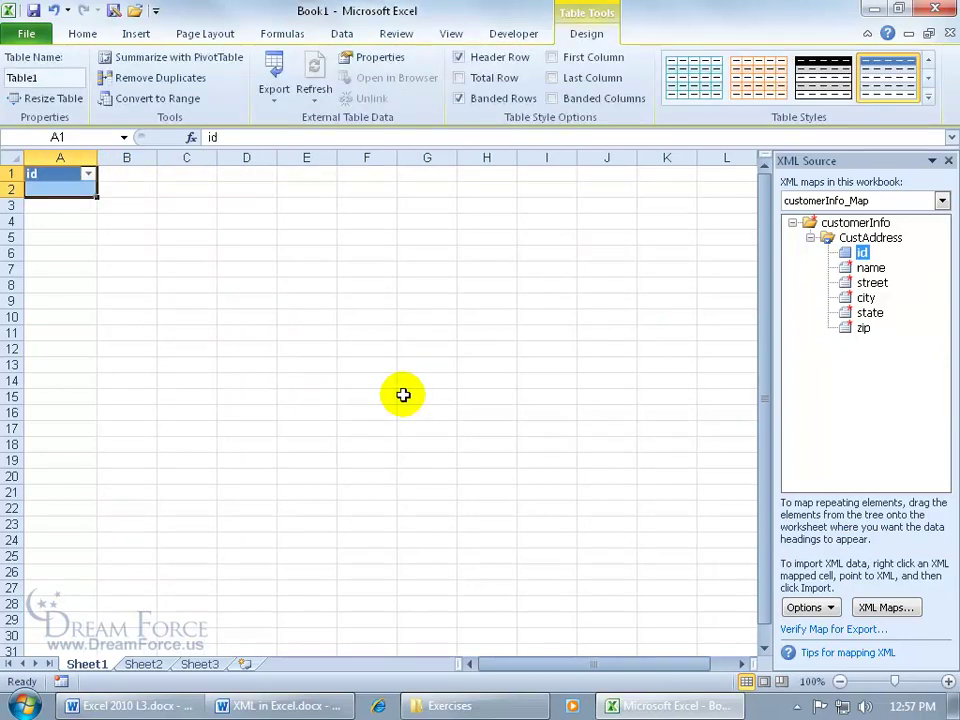
right_click(858, 268)
left_click(868, 283)
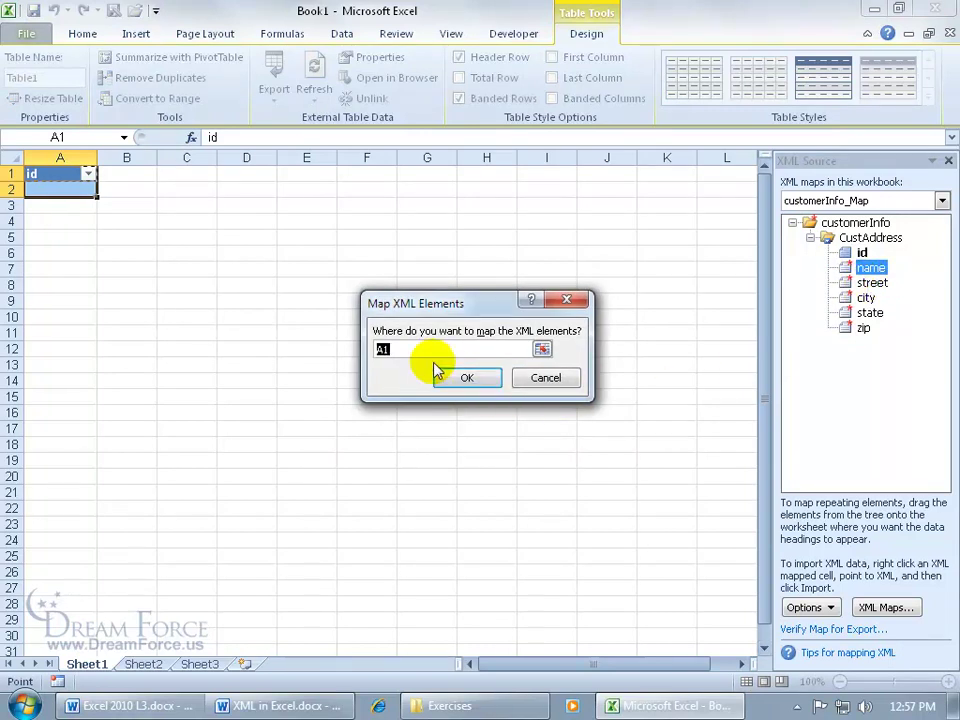
left_click(542, 349)
left_click(133, 174)
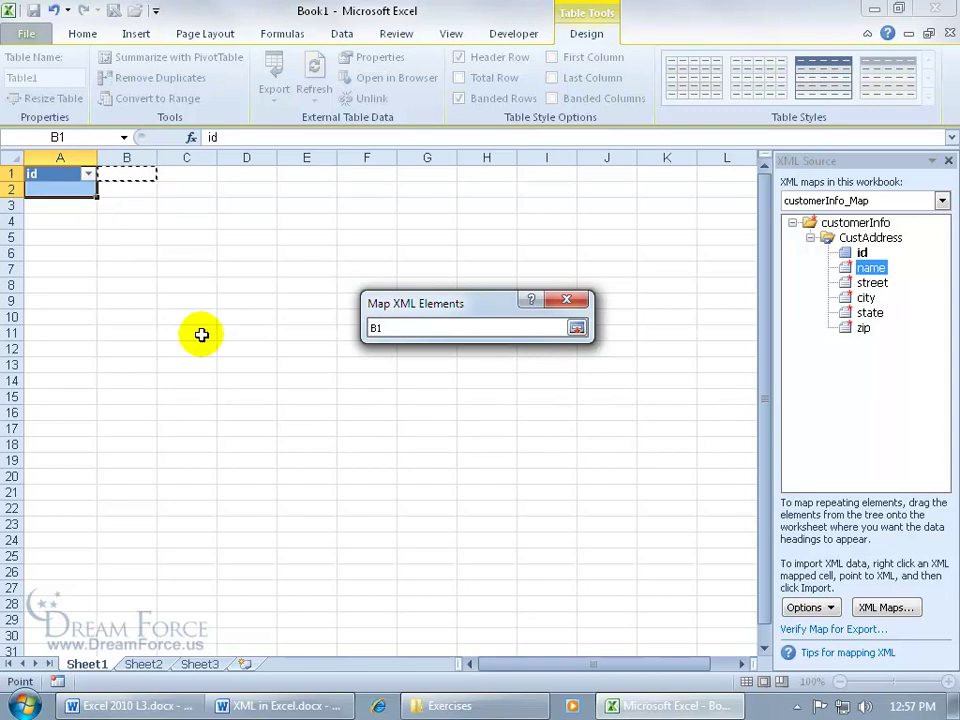
key("Return")
left_click(469, 376)
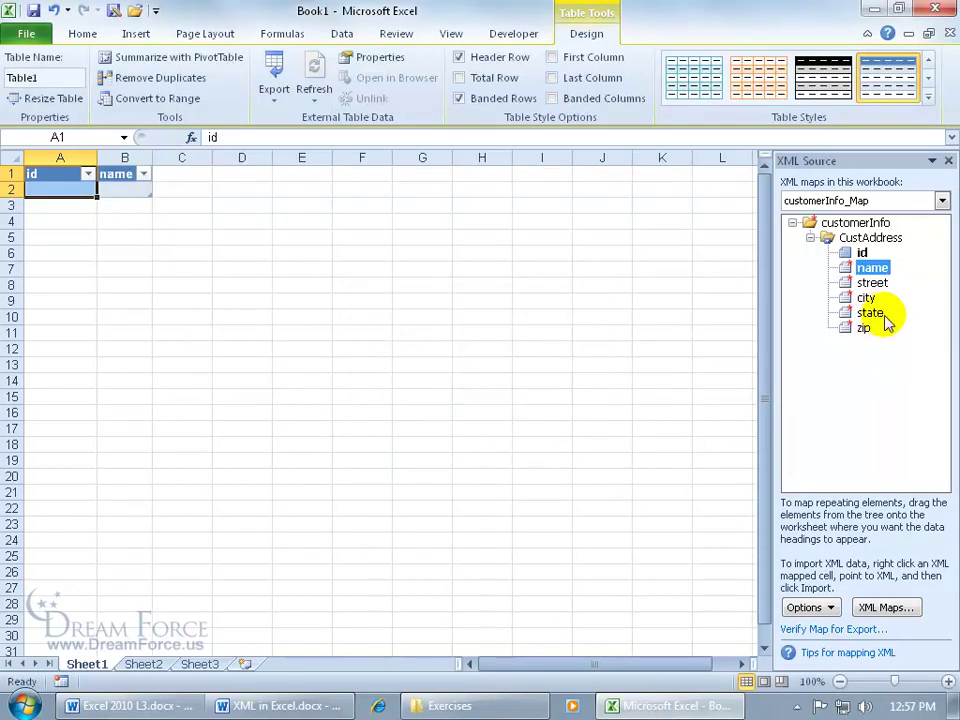
Map street to cell B6 and state to cell D8, then select an empty cell.
left_click_drag(873, 284, 138, 256)
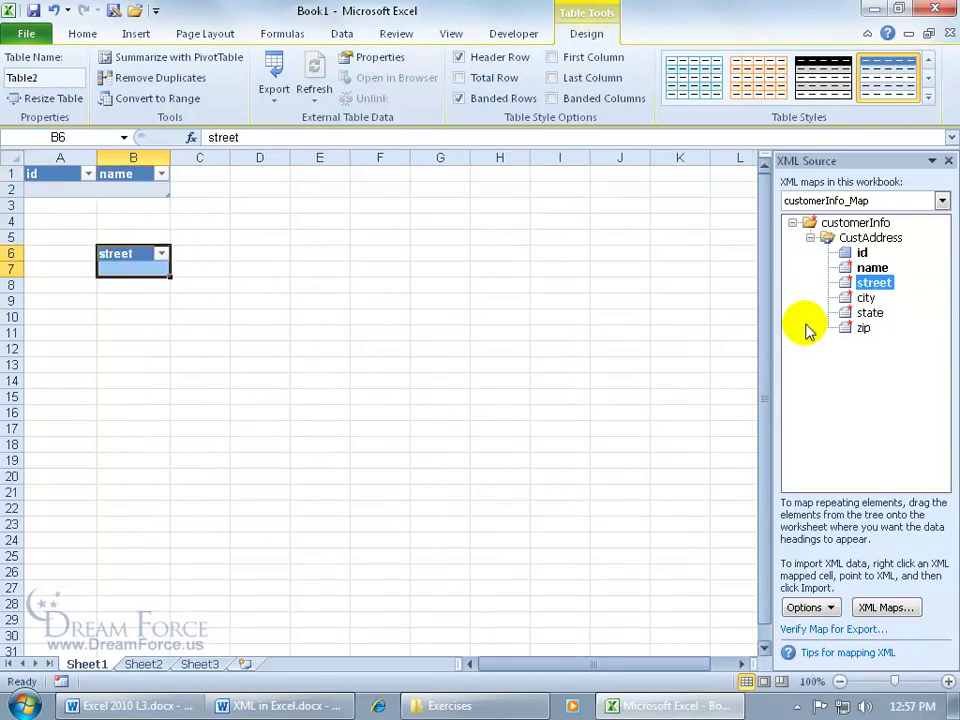
left_click_drag(866, 312, 273, 286)
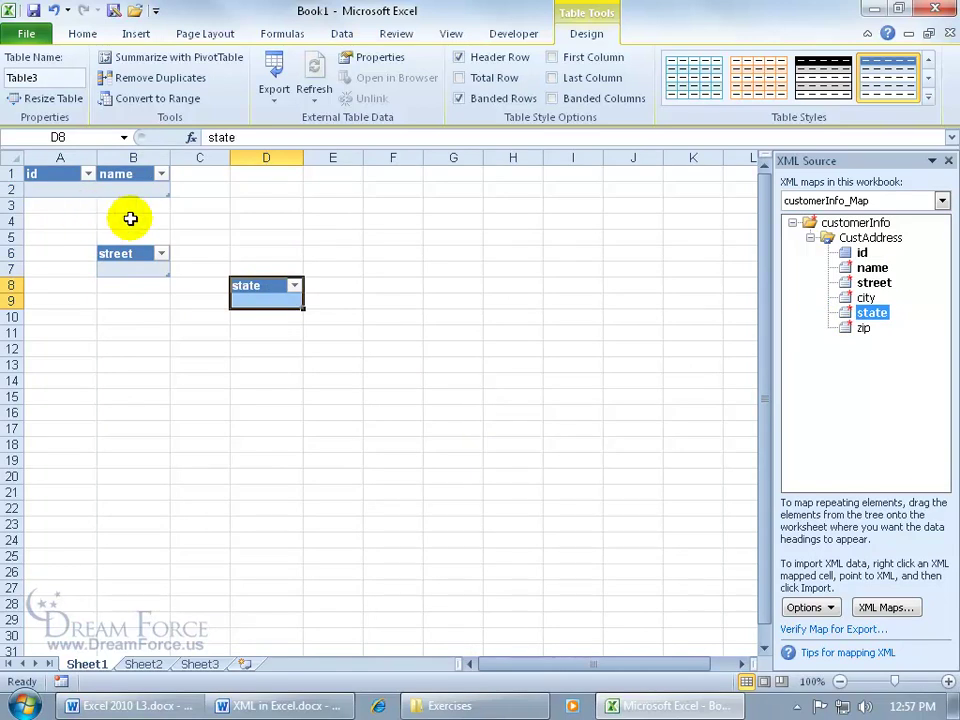
left_click(210, 226)
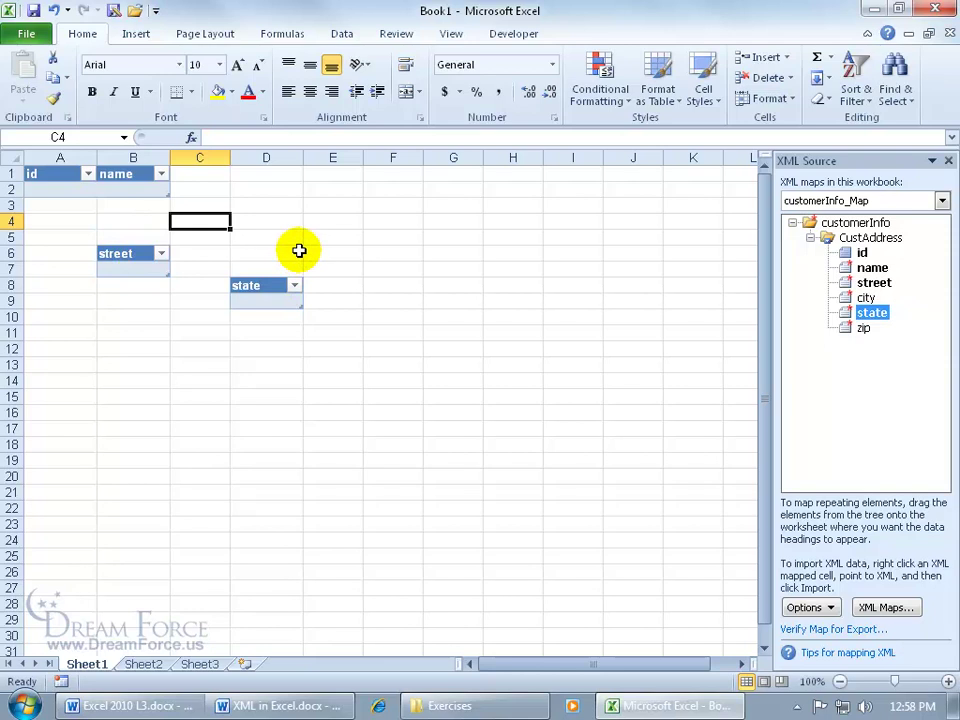
Select the first data cell under the name header.
left_click(127, 189)
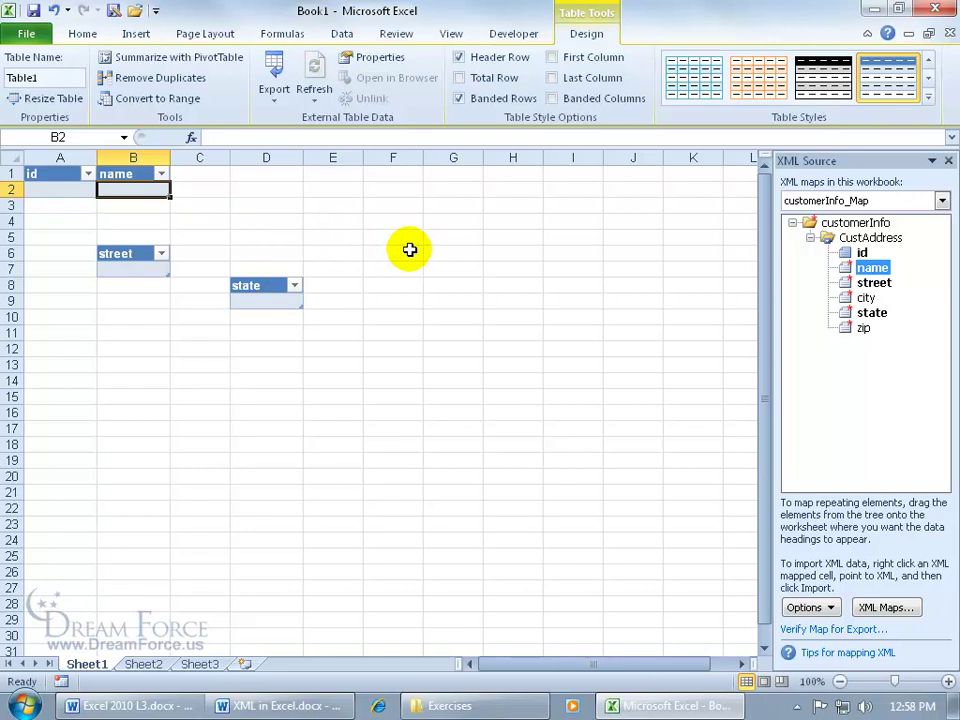
Move the state table from D8 up to row 1, beside the name column.
left_click(266, 301)
left_click(258, 285)
left_click_drag(258, 285, 200, 173)
left_click(200, 220)
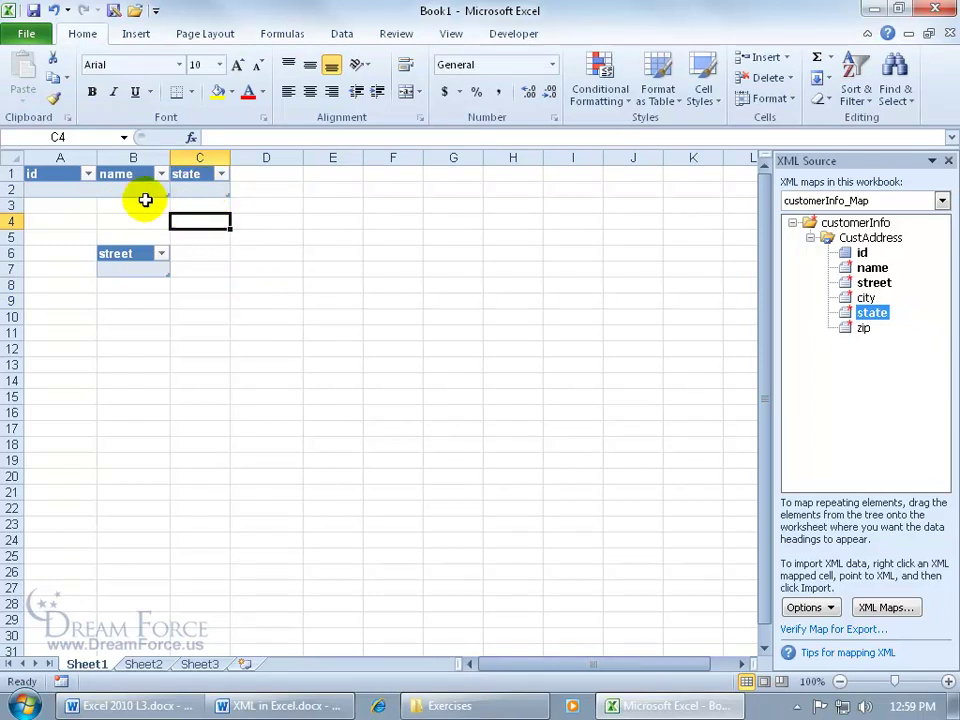
Remove the street table at B6, then delete the id, name and state headers in row 1.
left_click(139, 252)
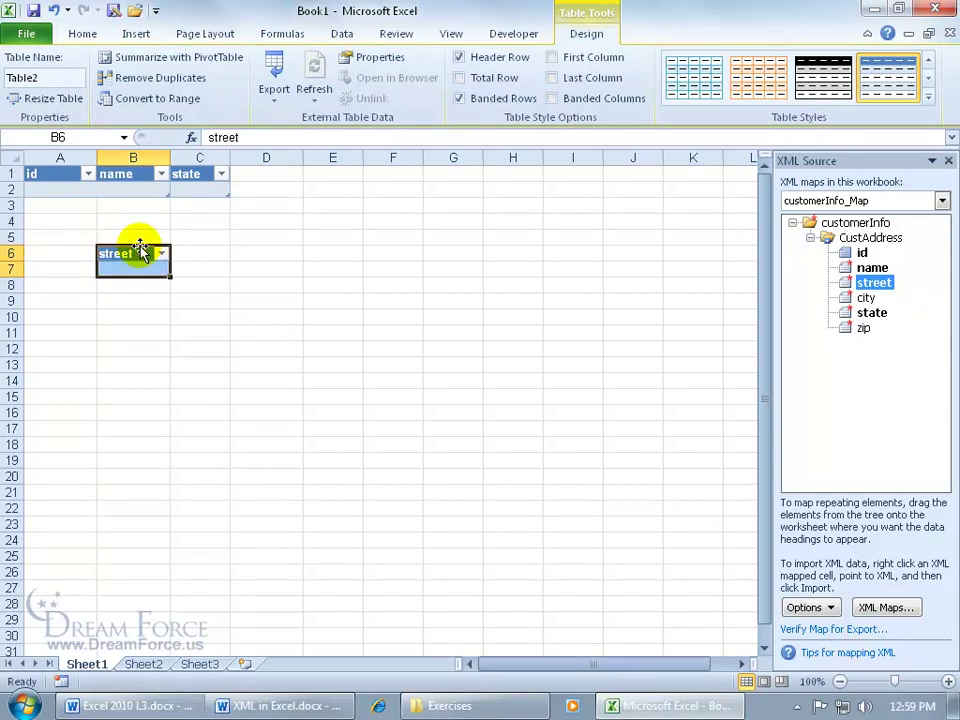
key("ctrl+z")
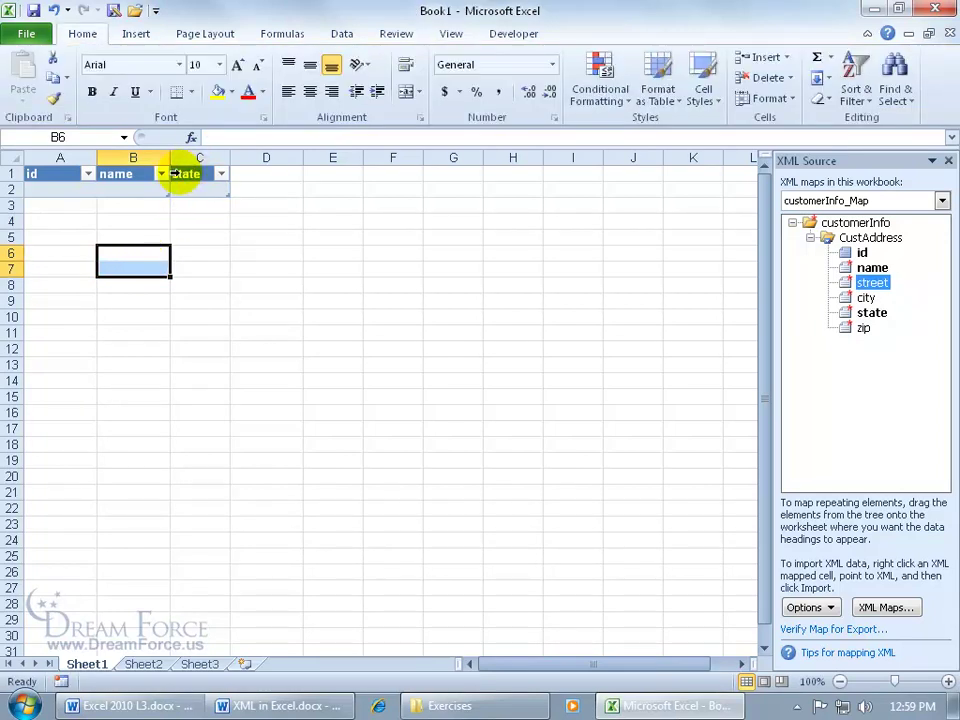
left_click_drag(239, 190, 49, 176)
key("Delete")
left_click(229, 222)
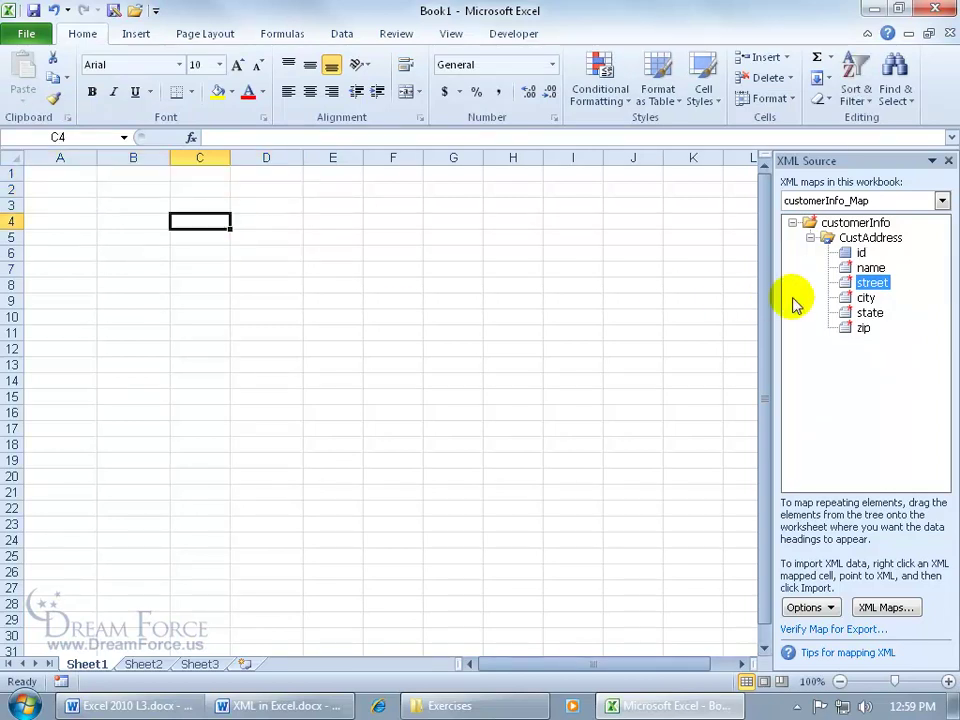
Map id, name, street, city, state and zip together as one table starting at A1.
left_click(849, 256)
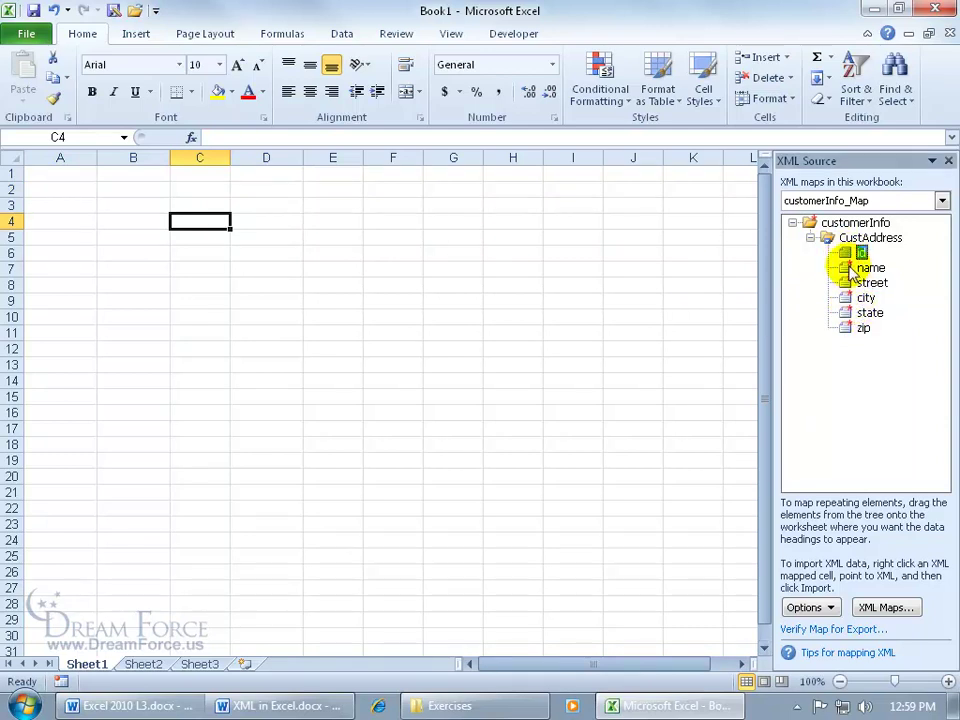
left_click(860, 267, "ctrl")
left_click(860, 283, "ctrl")
left_click(852, 298, "ctrl")
left_click(852, 313, "ctrl")
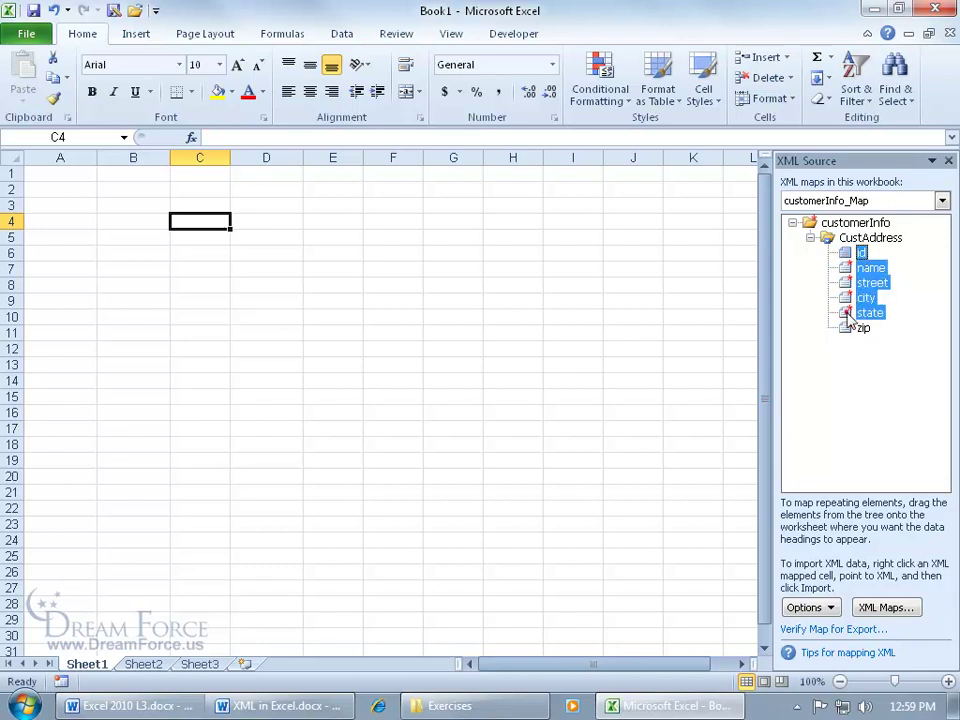
left_click(849, 327, "ctrl")
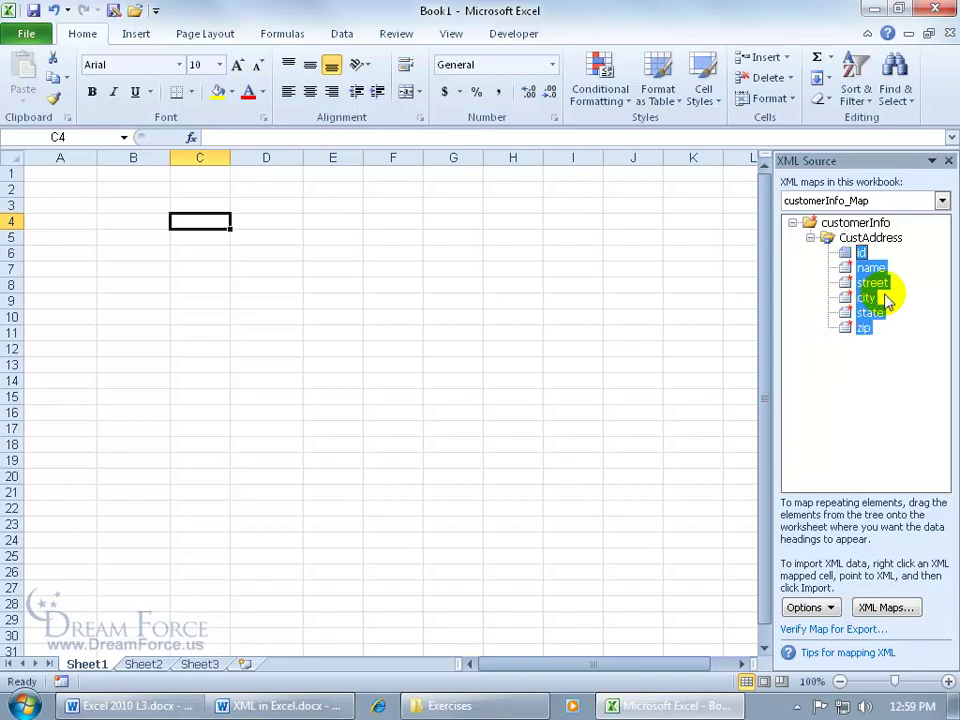
mouse_move(876, 283)
left_mouse_down()
mouse_move(649, 261)
mouse_move(79, 175)
left_mouse_up()
left_click(447, 253)
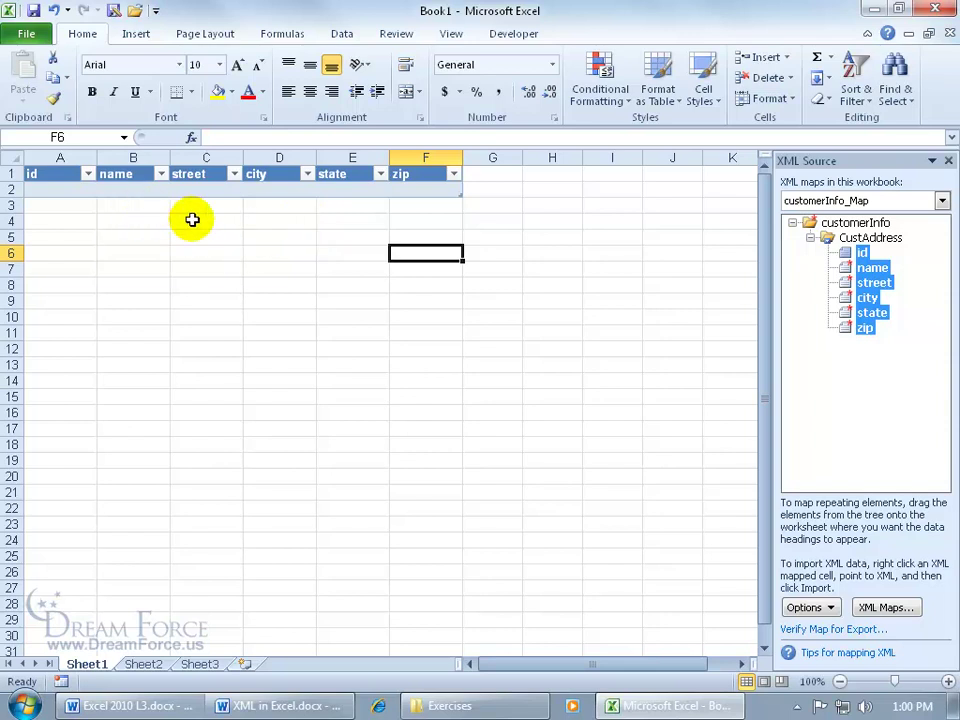
Import Customers.xml from the Developer tab to fill rows 2–4 with three customer records.
left_click(515, 35)
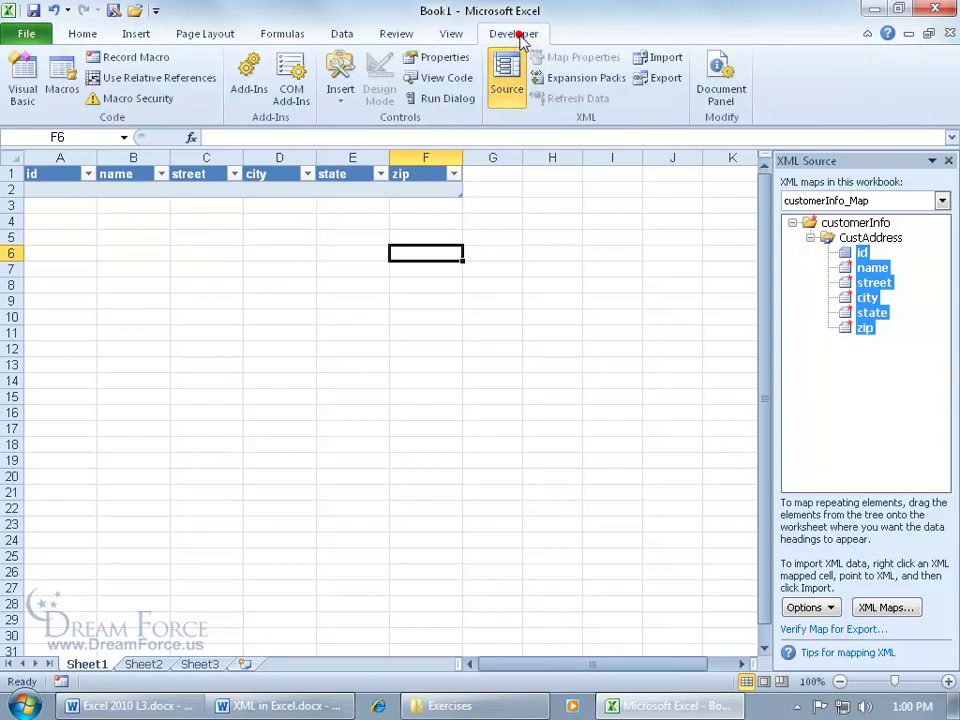
left_click(664, 58)
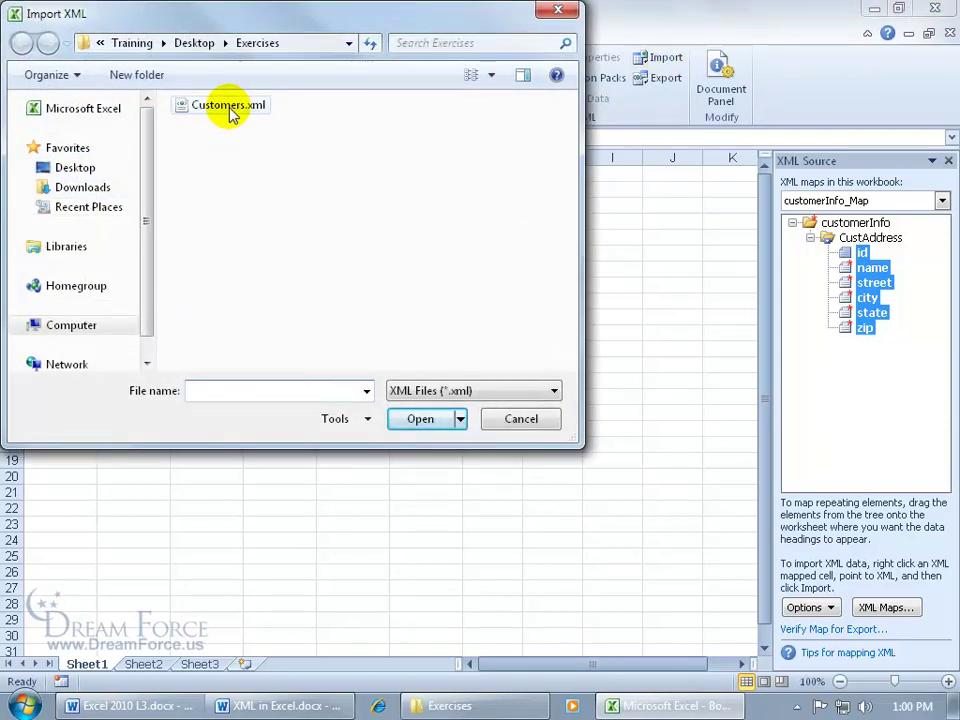
double_click(229, 112)
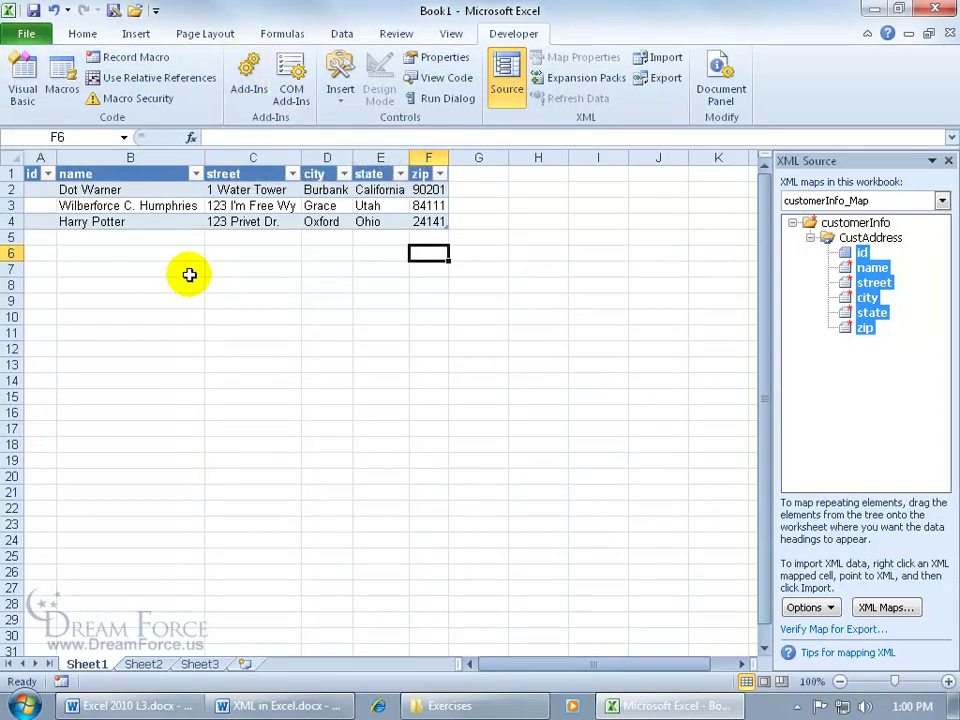
Enter a new customer's name, street address, city, state and zip across row 5, starting at B5.
left_click(133, 238)
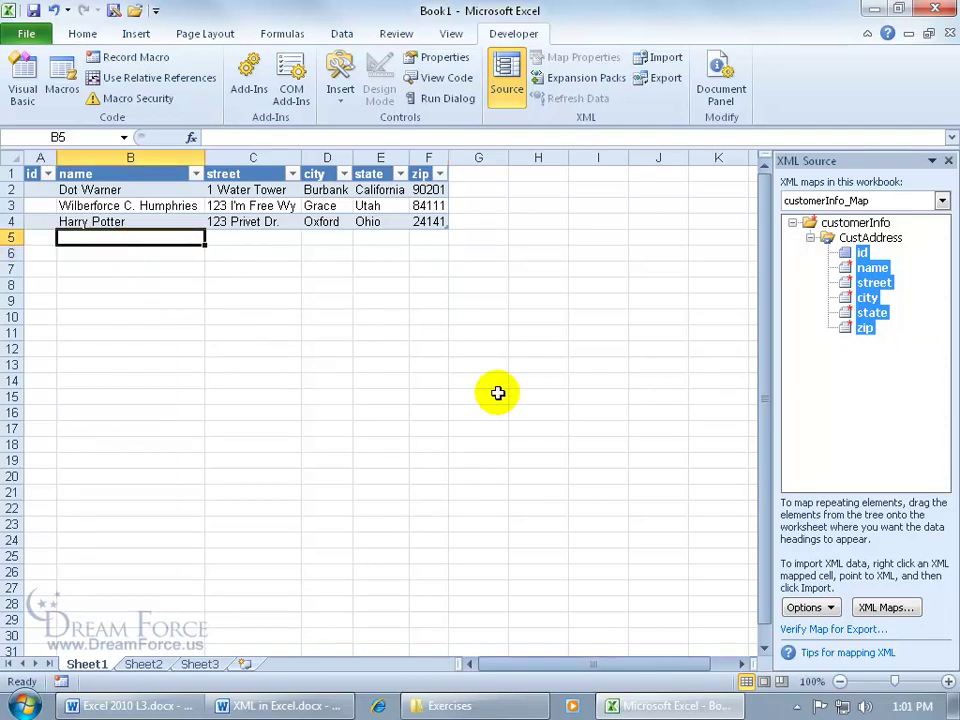
type("Don Juan")
key("Tab")
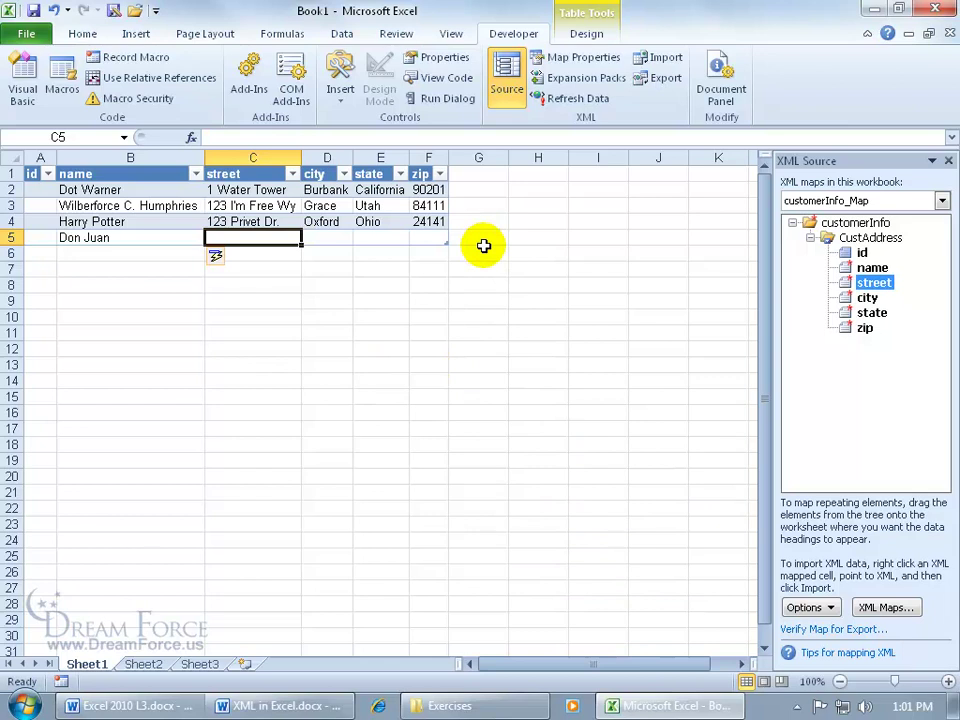
type("1234 My Way")
key("Tab")
type("Holladay")
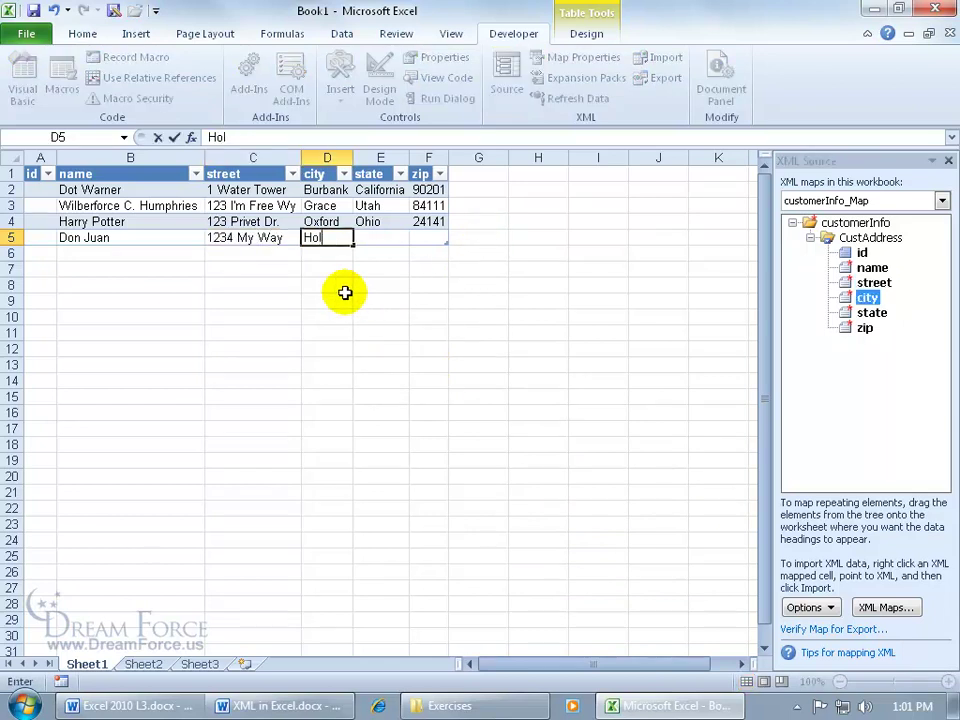
key("Tab")
type("Utah")
key("Tab")
type("84117")
key("Tab")
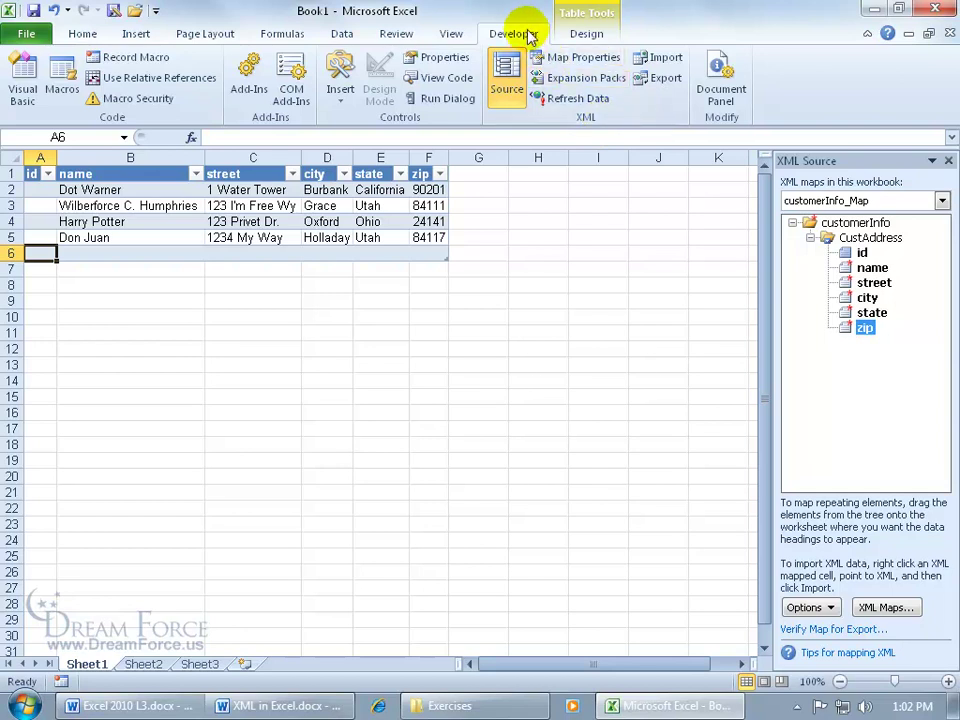
Export the table as 'My Spiffy New Customer File 2' to Exercises, then close Excel without saving.
left_click(663, 80)
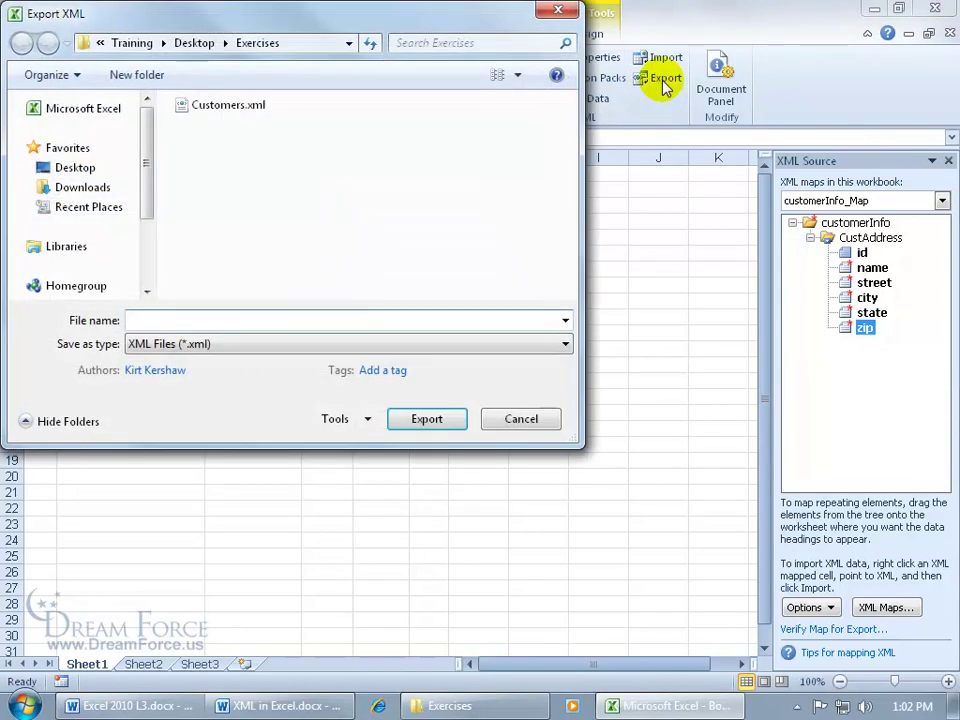
left_click(321, 322)
type("My Spiffy New Customer File 2")
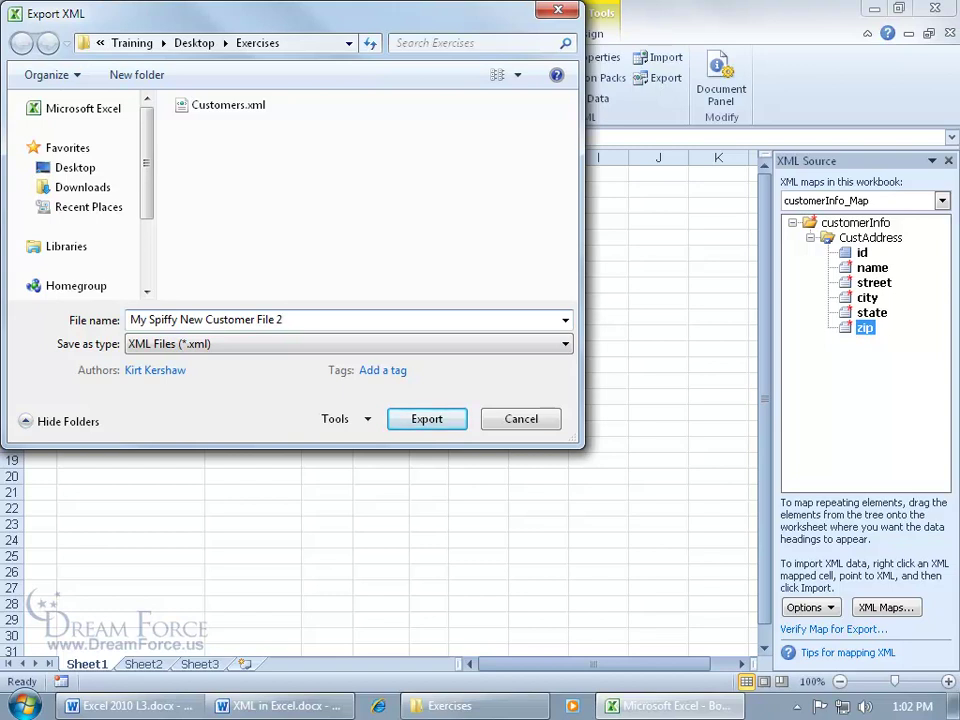
left_click(435, 418)
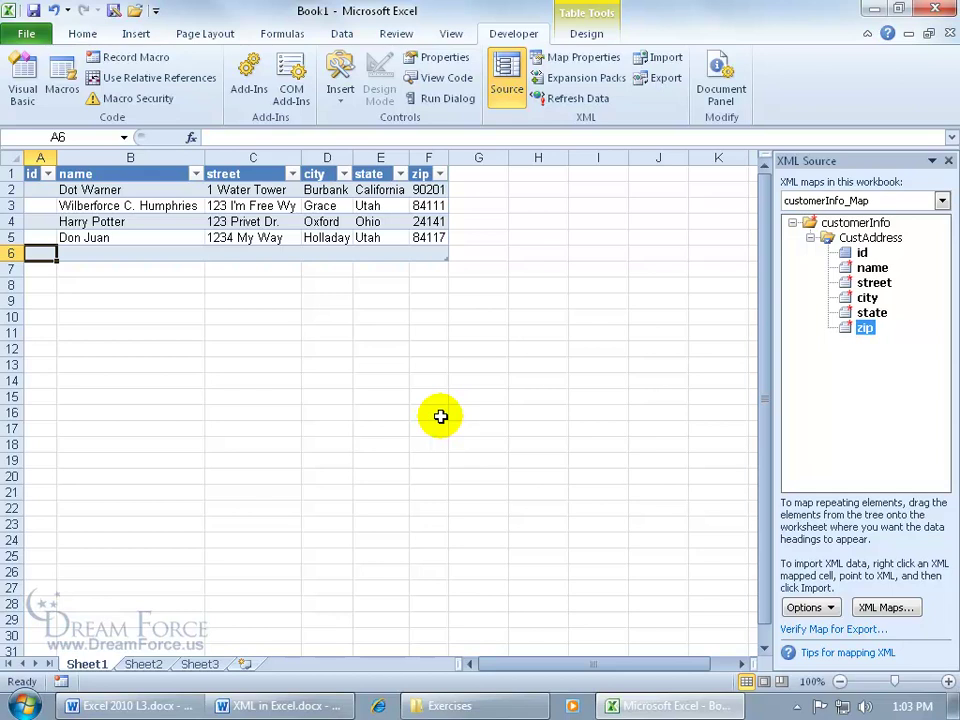
left_click(936, 9)
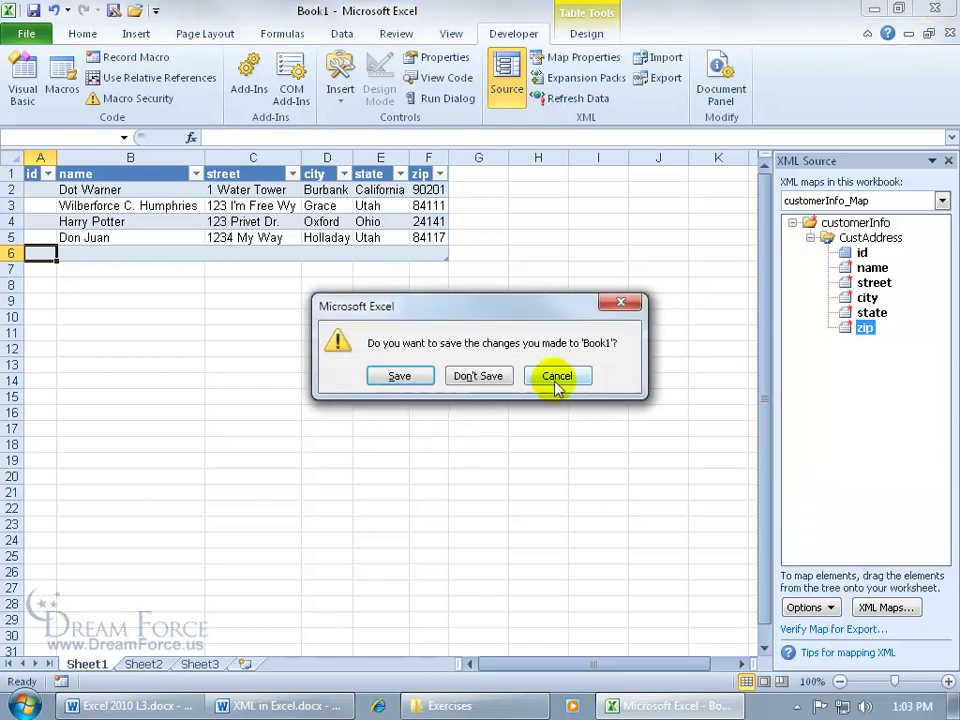
left_click(486, 380)
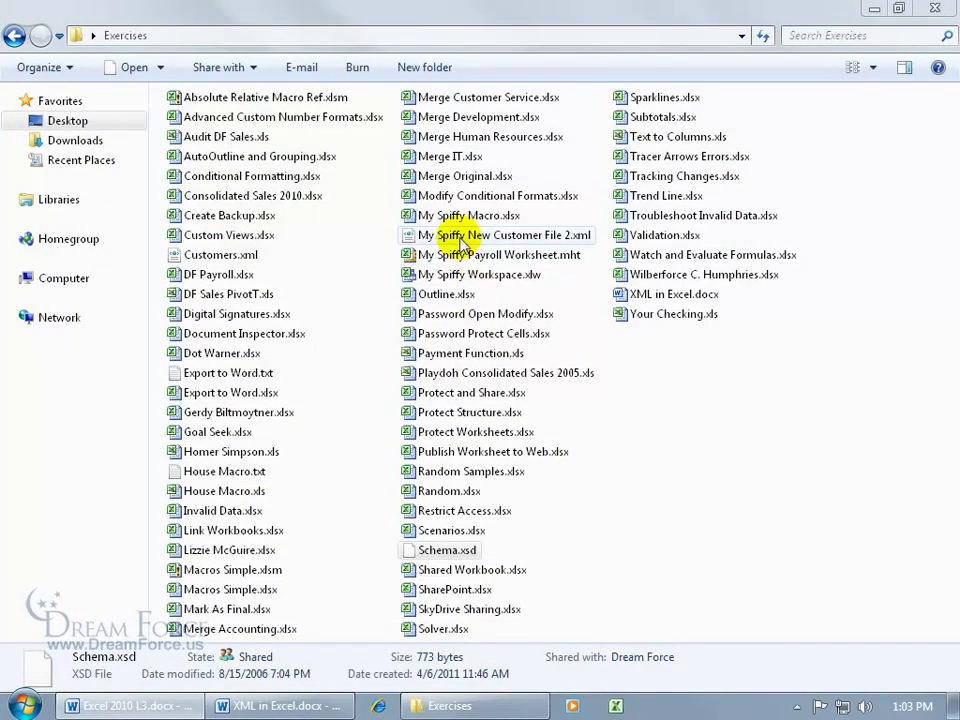
double_click(461, 244)
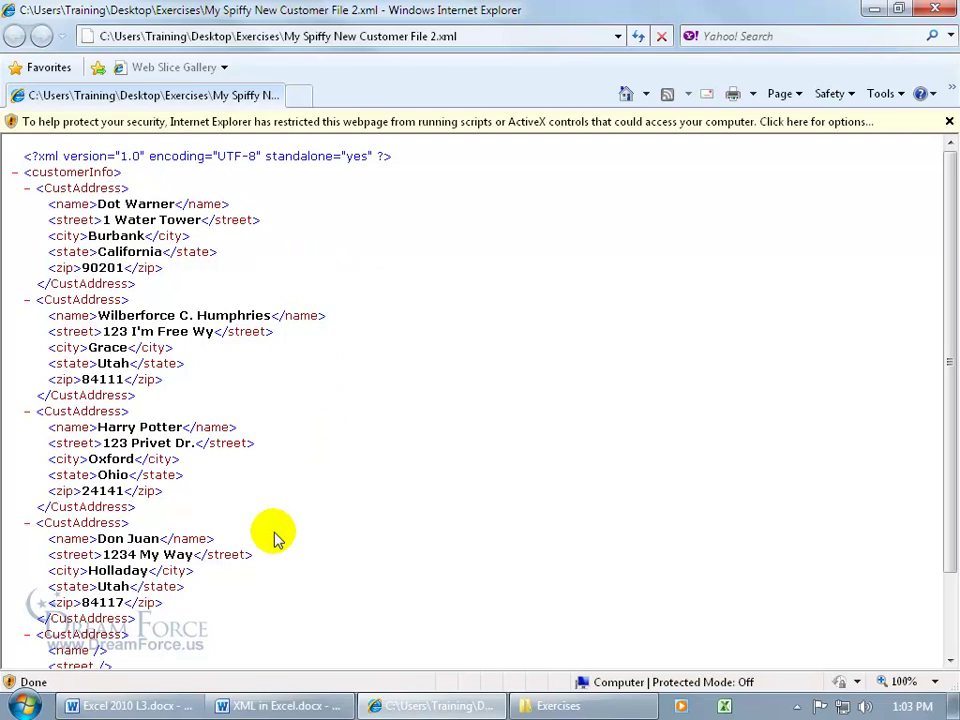
left_click(933, 10)
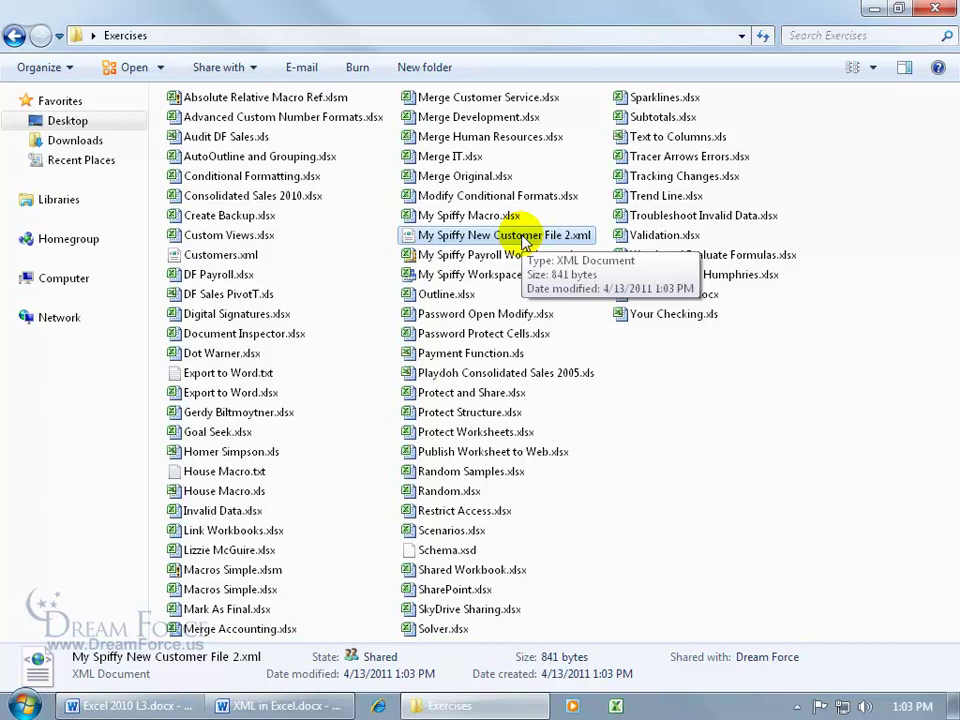
left_click(435, 550)
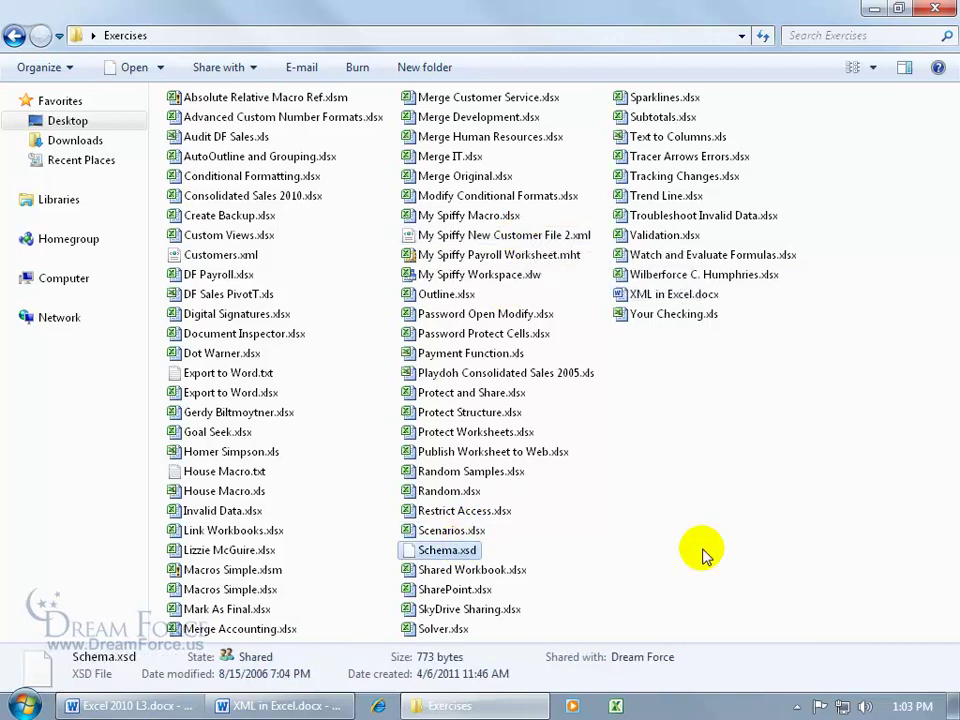